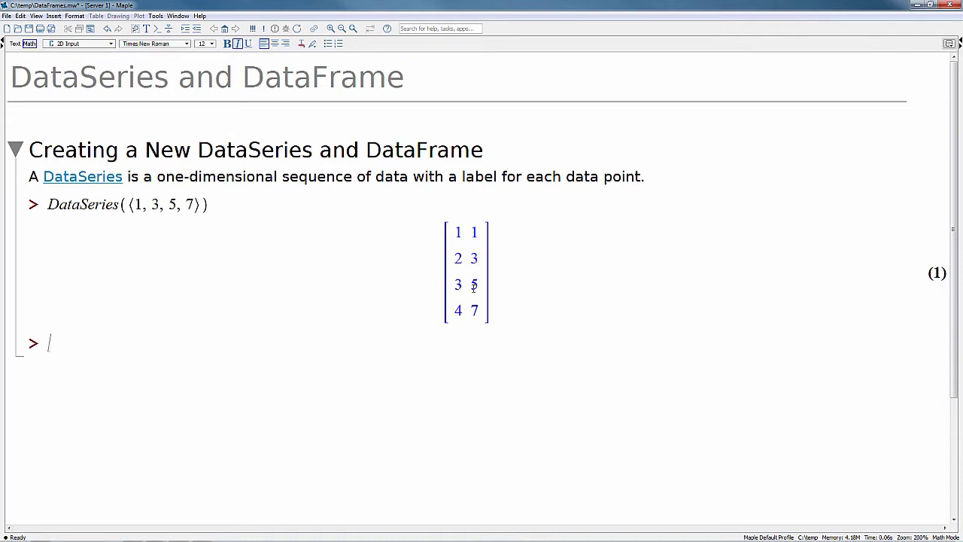
# Assign ds a DataSeries of the values 2, 4, 6, 8 with the labels a, b, c, d, and evaluate it
pyautogui.write('ds:=')
pyautogui.write('DataSe')
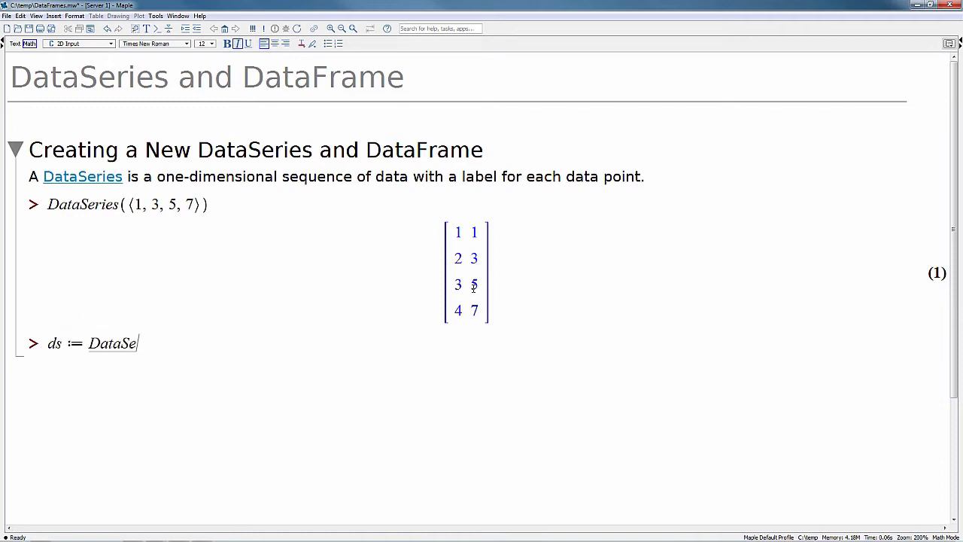
pyautogui.write('ries(<2,4,')
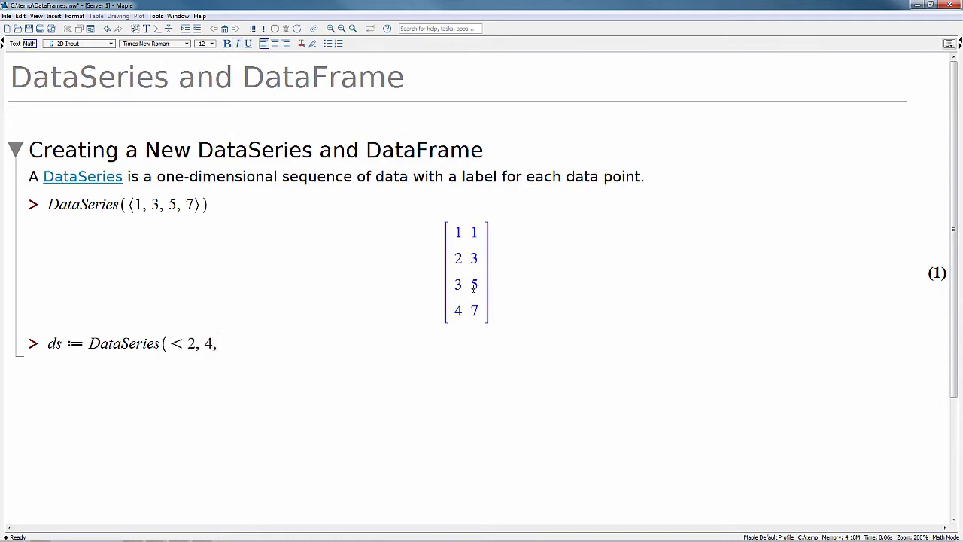
pyautogui.write('6,8>')
pyautogui.write(', 8⟩,')
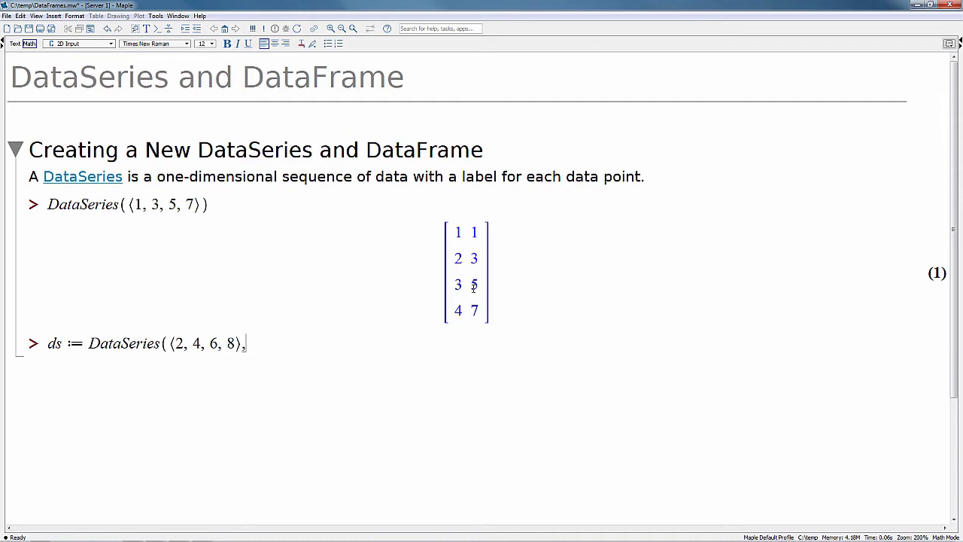
pyautogui.write('labels=[a,b,c,d')
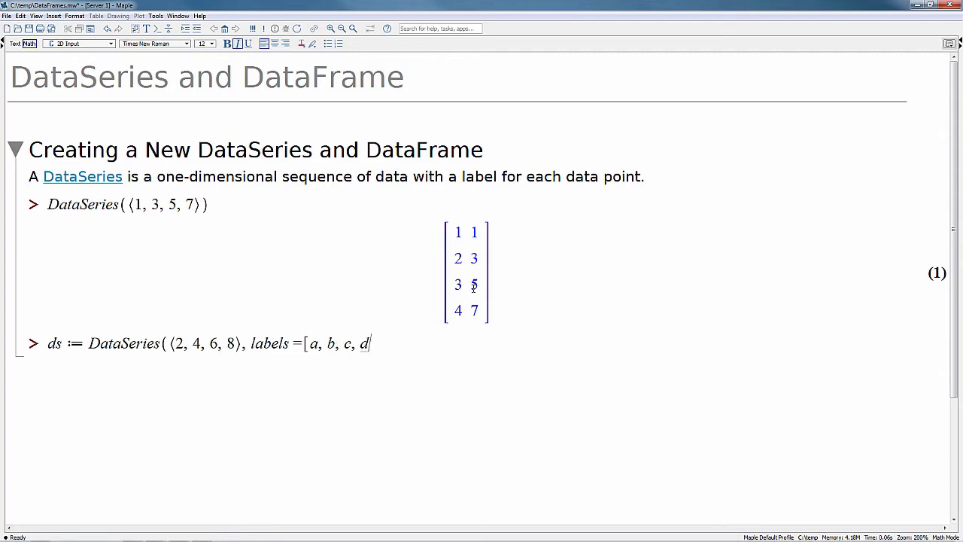
pyautogui.write('])')
pyautogui.press('Return')
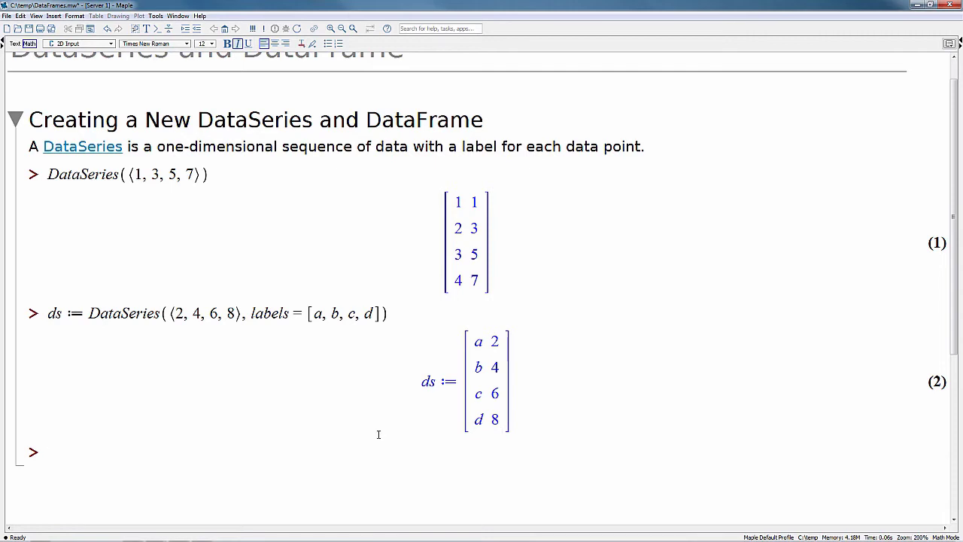
# Retrieve the first element of ds by its index with ds[1] and by its label with ds[a]
pyautogui.write('ds[1]')
pyautogui.press('Return')
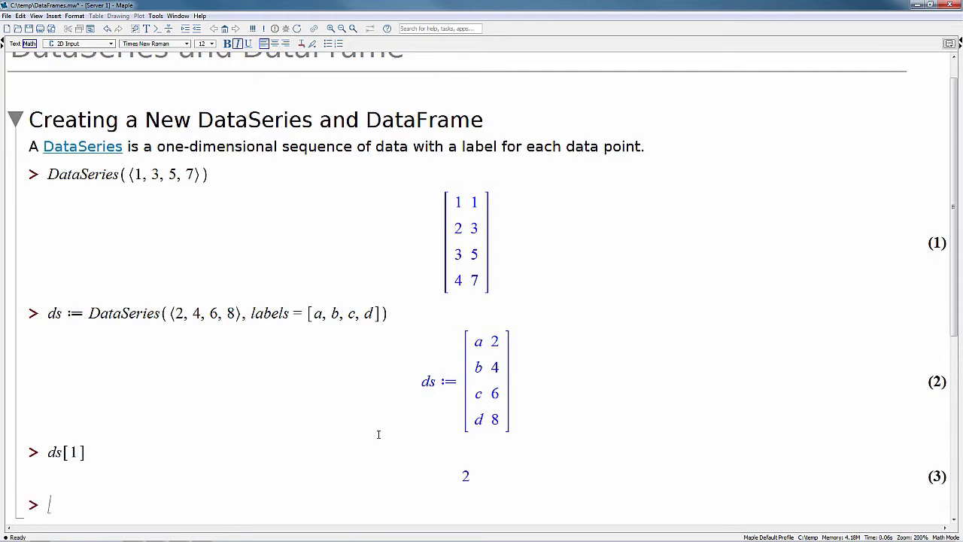
pyautogui.write('ds[a]')
pyautogui.press('Return')
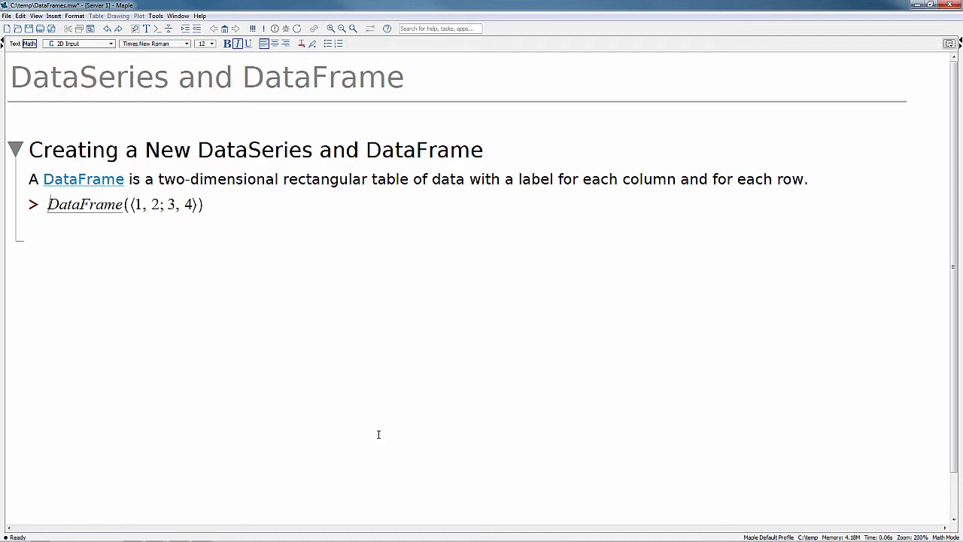
# Evaluate DataFrame(<1,2;3,4>), and assign df the same DataFrame with columns named "odd" and "even"
pyautogui.press('Return')
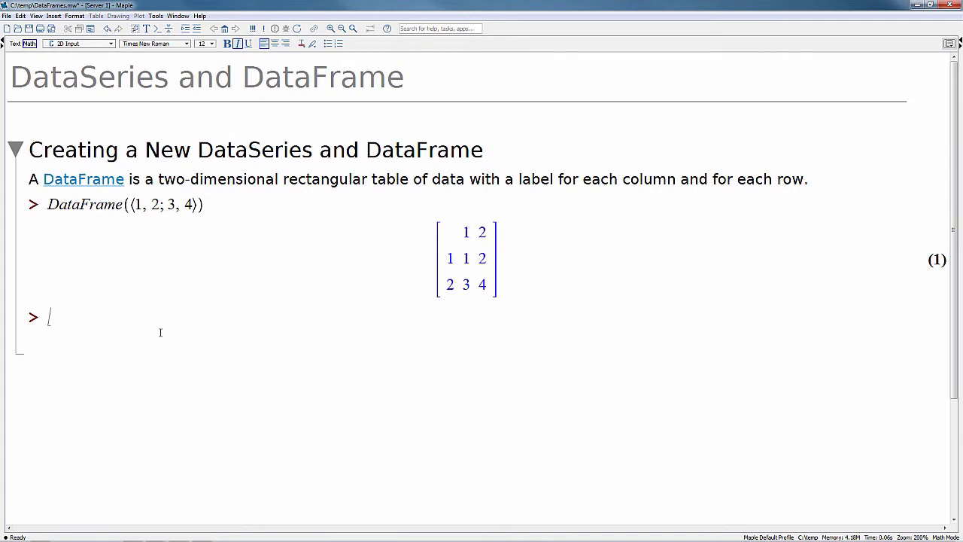
pyautogui.write('df:=')
pyautogui.write('DataFrame')
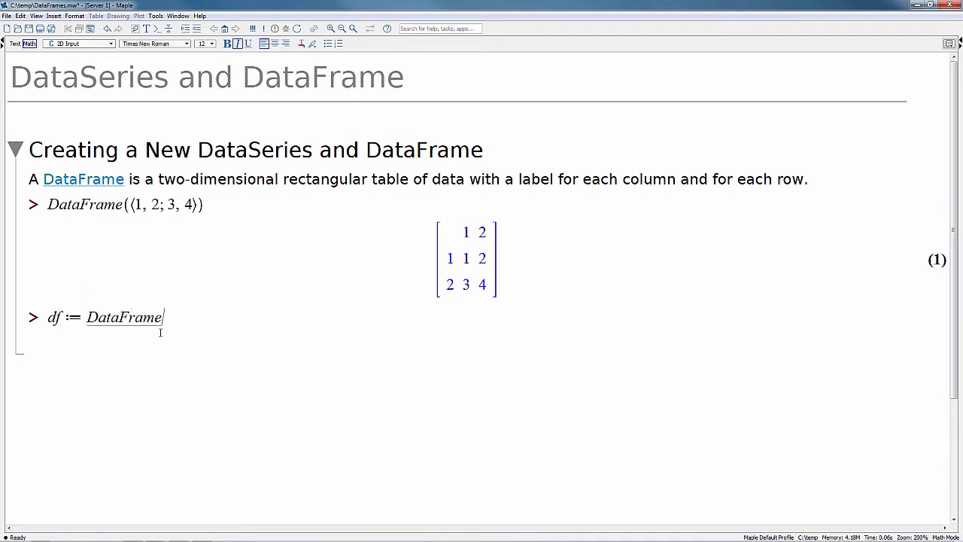
pyautogui.write('(<1')
pyautogui.write(',2;3,4>,')
pyautogui.write('columns=')
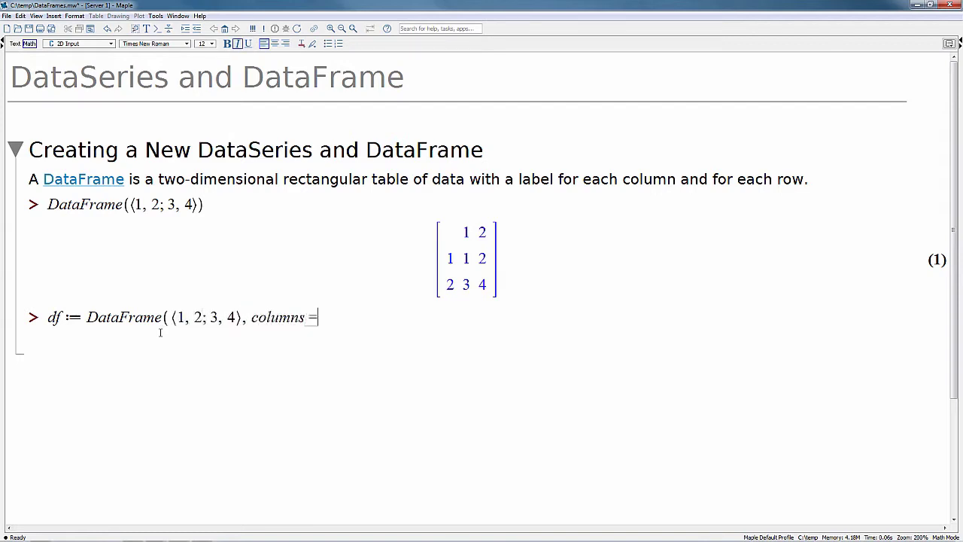
pyautogui.write('["odd","even"]')
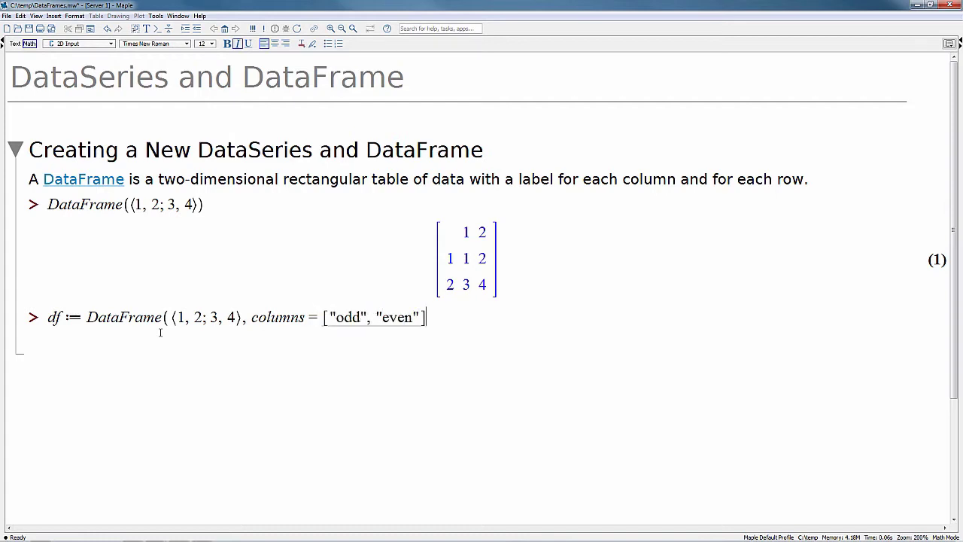
pyautogui.write(')')
pyautogui.press('Return')
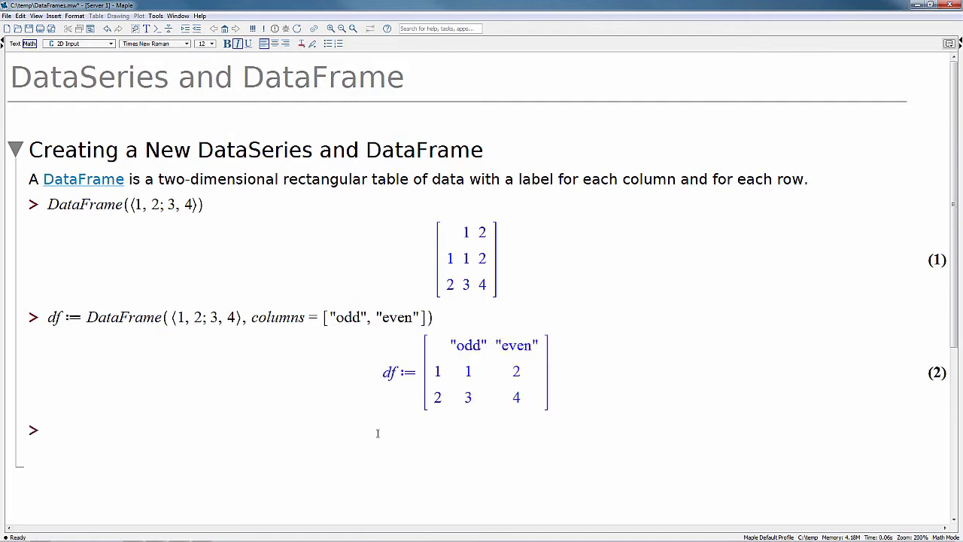
# Extract the first column of df by index with df[1] and by name with df["odd"]
pyautogui.write('df[1]')
pyautogui.press('Return')
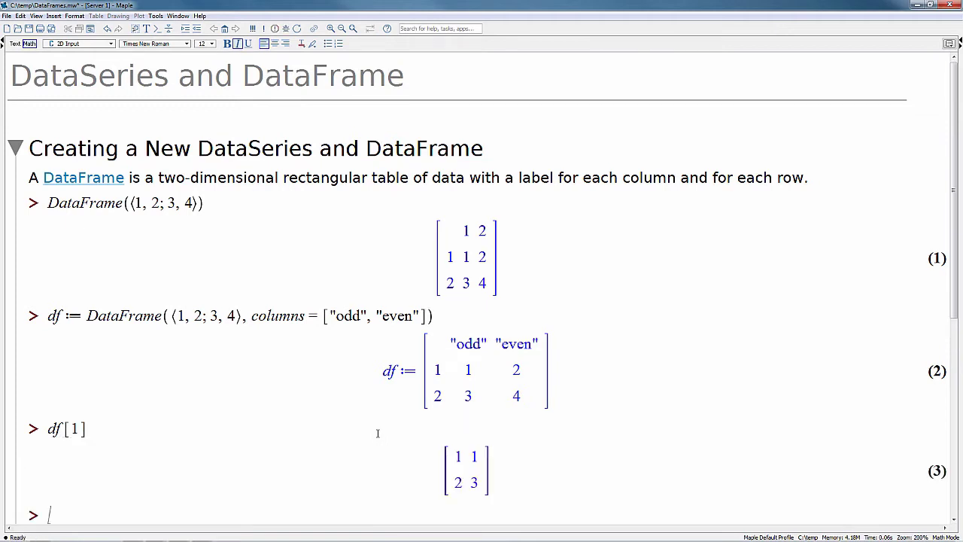
pyautogui.scroll(-2, 174, 432)
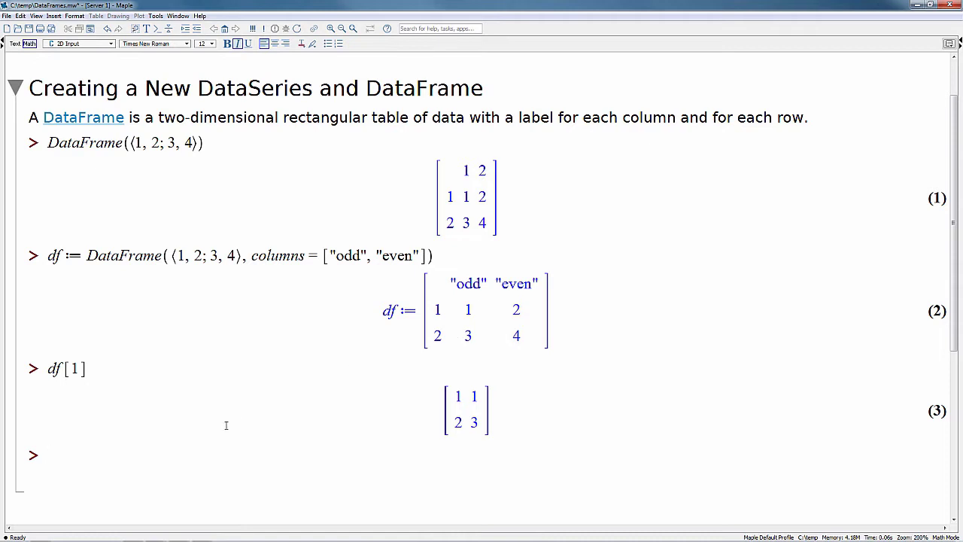
pyautogui.write('df["odd"]')
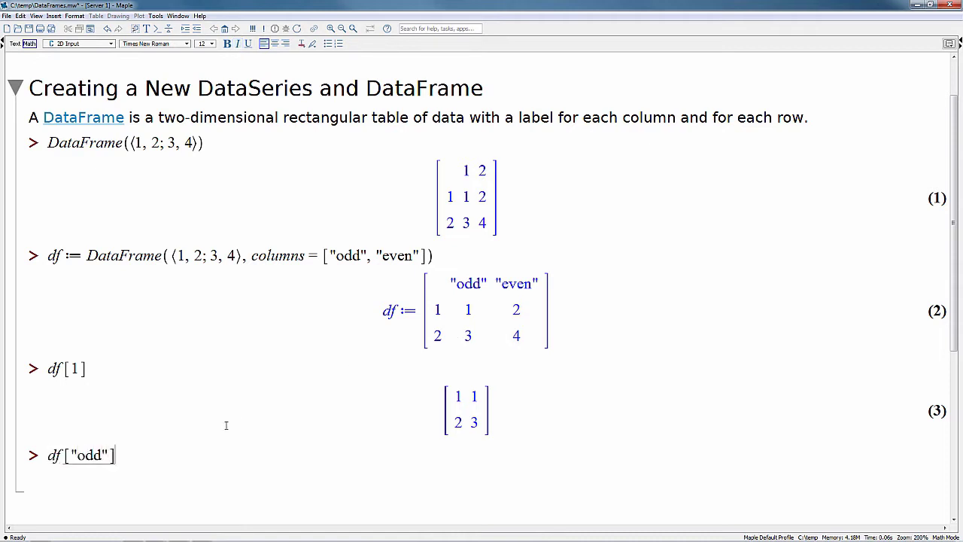
pyautogui.press('Return')
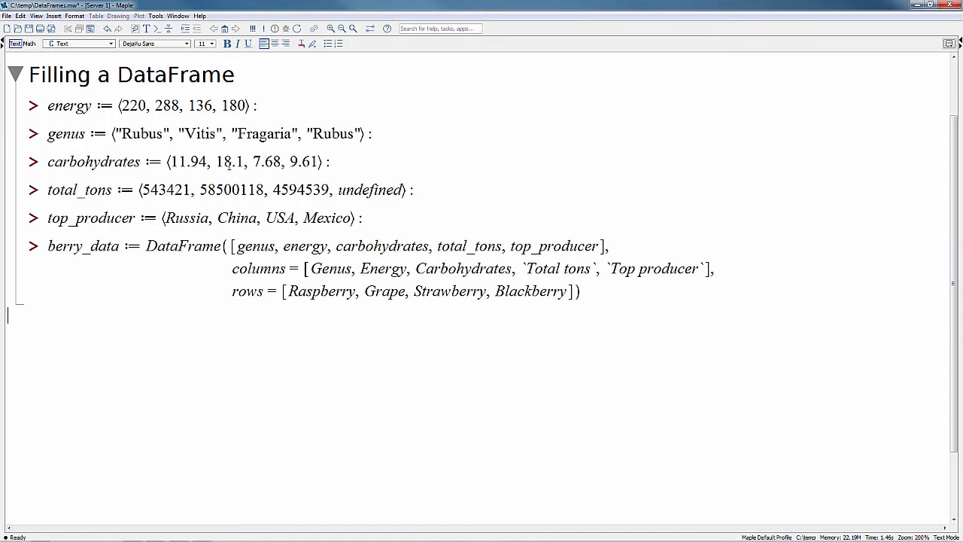
# Execute the berry vector definitions from energy through top_producer and the berry_data DataFrame command in the Filling a DataFrame section
pyautogui.click(260, 109)
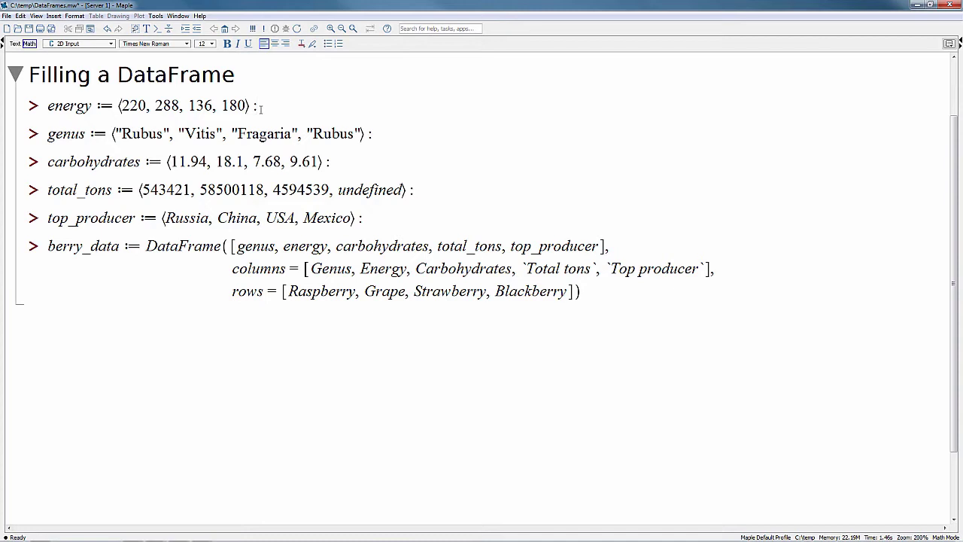
pyautogui.press('Return')
pyautogui.press('Down')
pyautogui.press('Return')
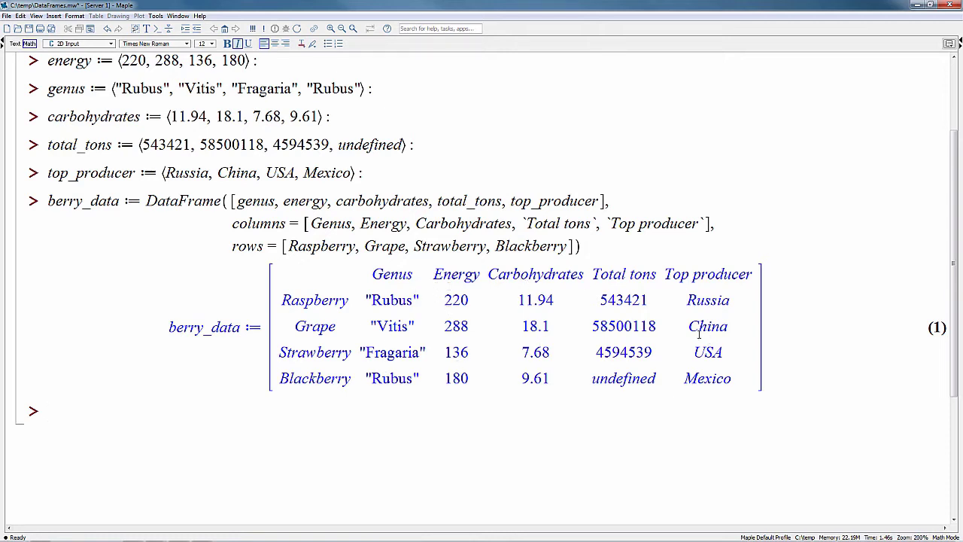
# Extract the Carbohydrates column with berry_data[Carbohydrates]
pyautogui.write('berry_data[')
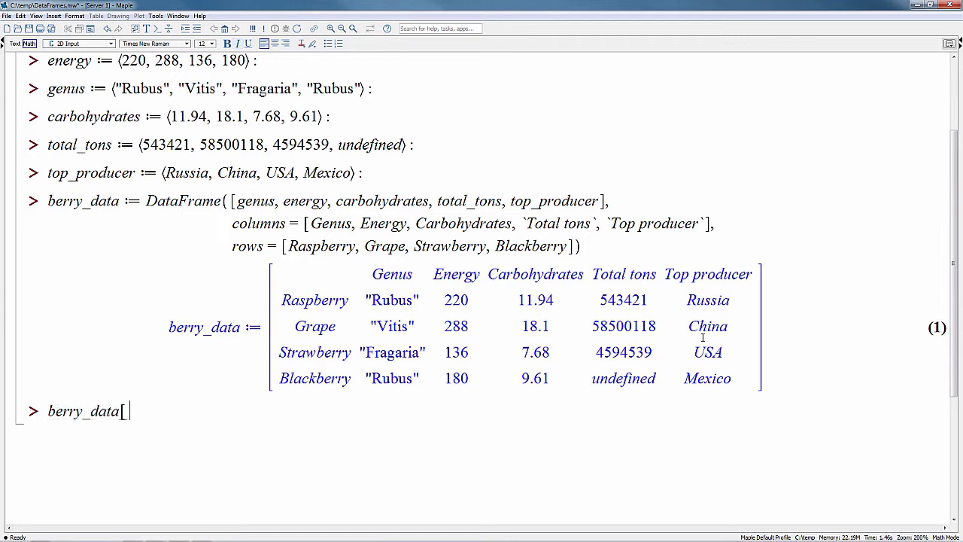
pyautogui.write('Carbohydr')
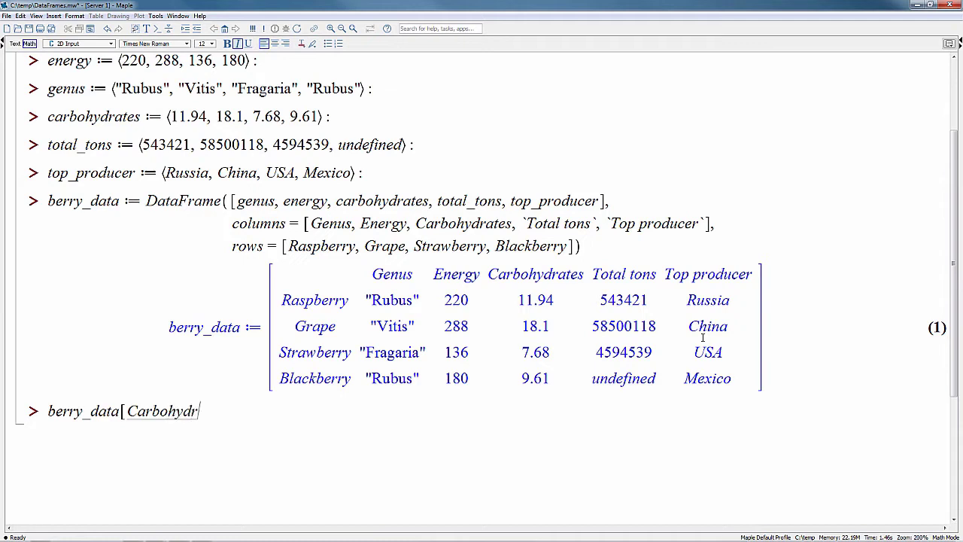
pyautogui.write('ates]')
pyautogui.press('Return')
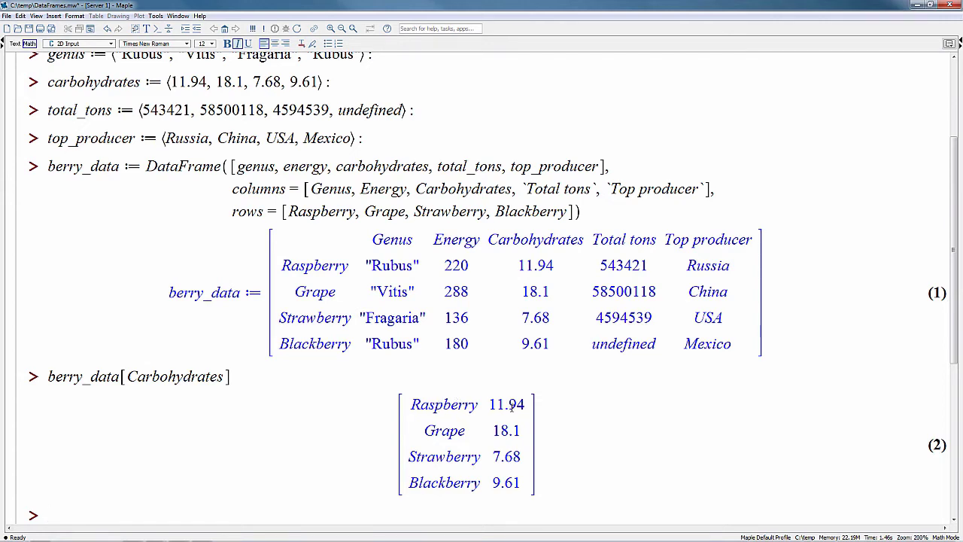
# Test each row's energy against 200 by evaluating berry_data[Energy] >~ 200
pyautogui.scroll(-1, 296, 467)
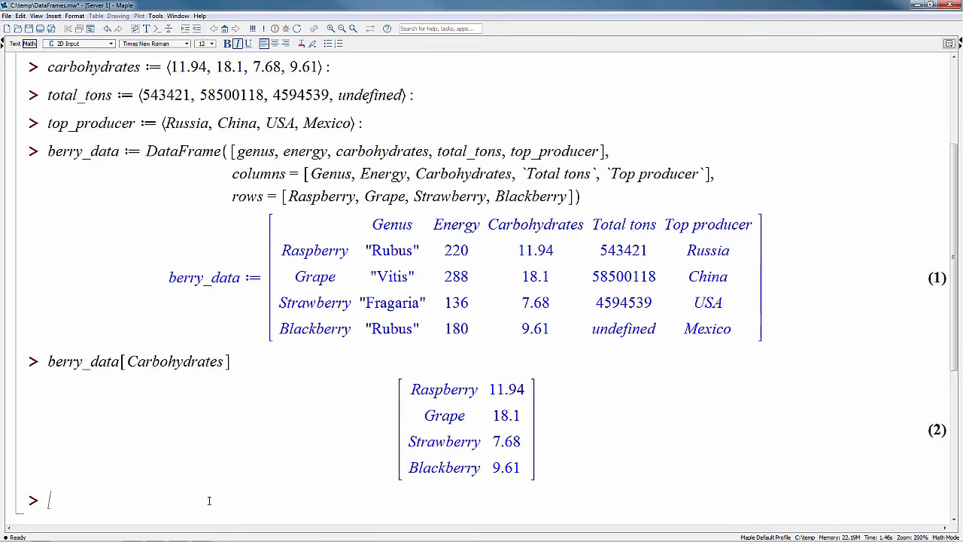
pyautogui.write('berry_data')
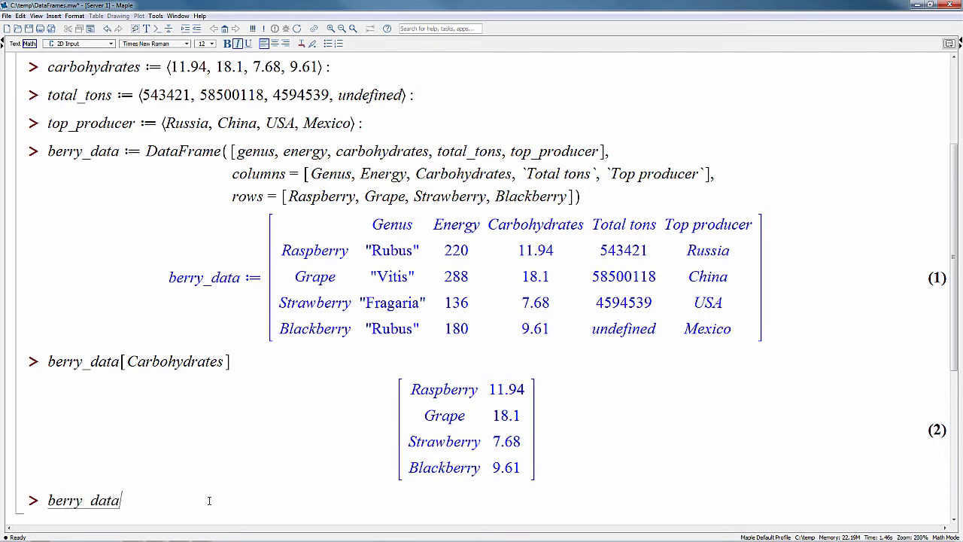
pyautogui.write('[Energy] ')
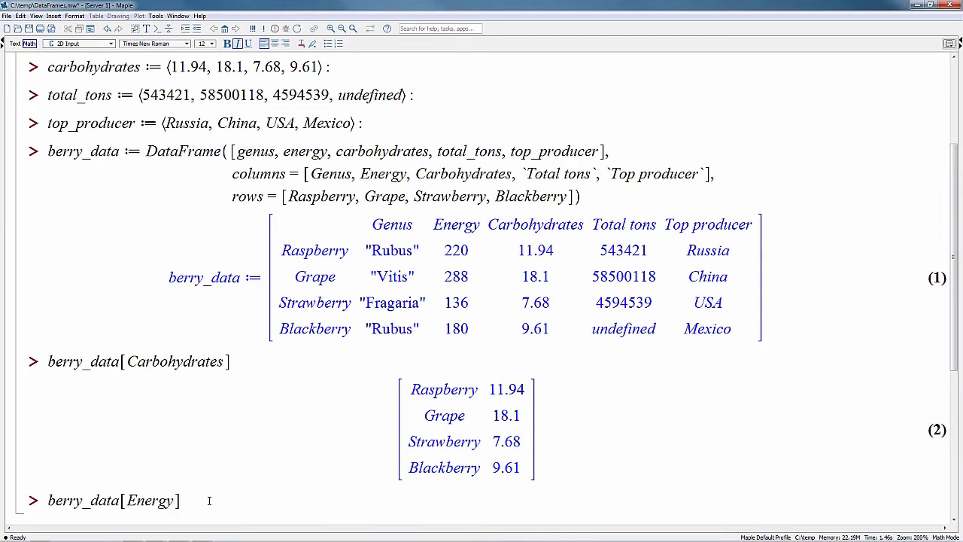
pyautogui.write('>')
pyautogui.write('~200')
pyautogui.press('Return')
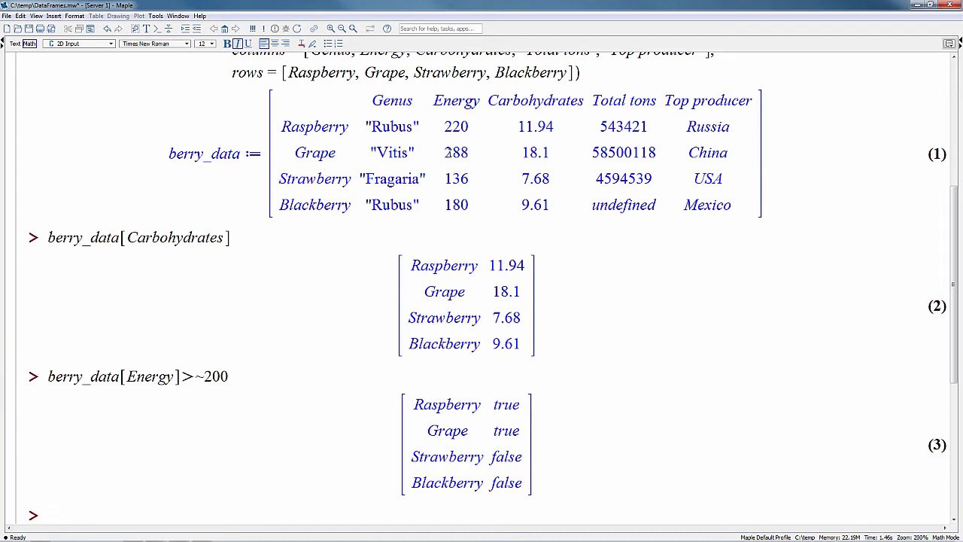
pyautogui.moveTo(473, 179); pyautogui.dragTo(445, 200)
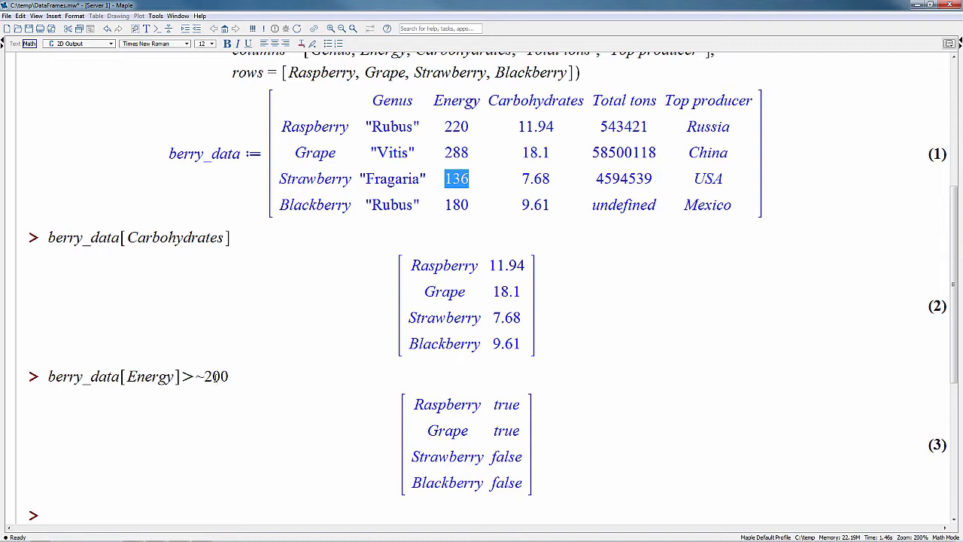
# Filter berry_data to high-energy rows by reusing the comparison as its index: berry_data[berry_data[Energy] >~ 200]
pyautogui.moveTo(49, 382); pyautogui.dragTo(232, 377)
pyautogui.hotkey('ctrl', 'c')
pyautogui.click(97, 517)
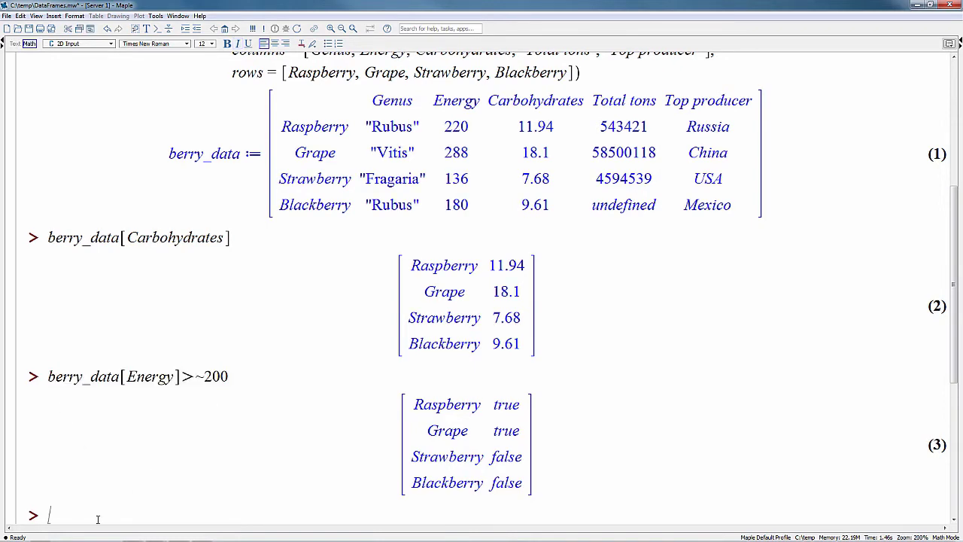
pyautogui.write('berry')
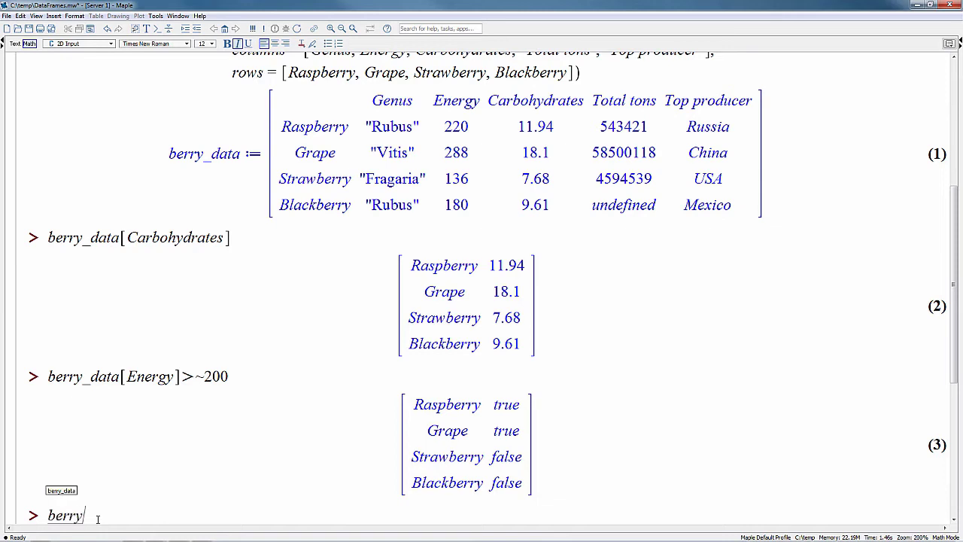
pyautogui.write('_data[')
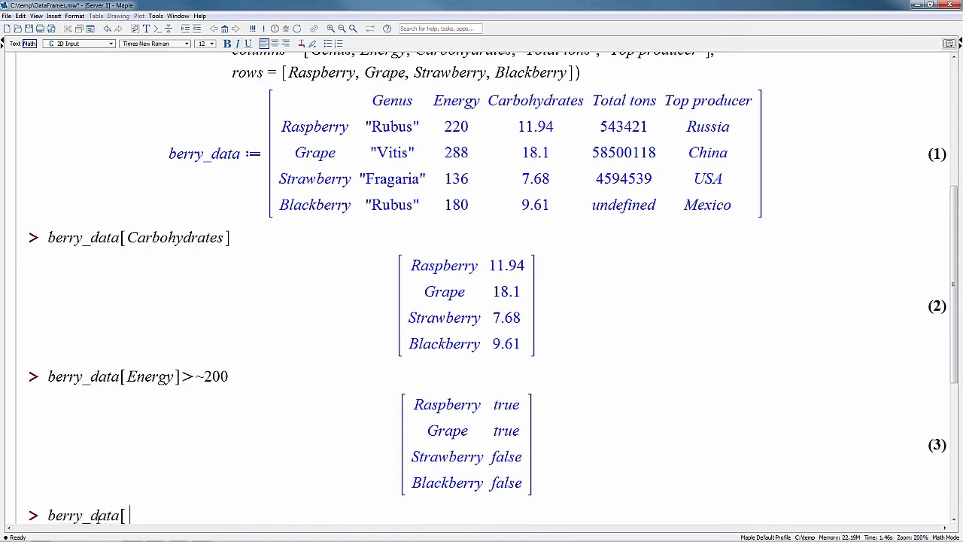
pyautogui.hotkey('ctrl', 'v')
pyautogui.write(']')
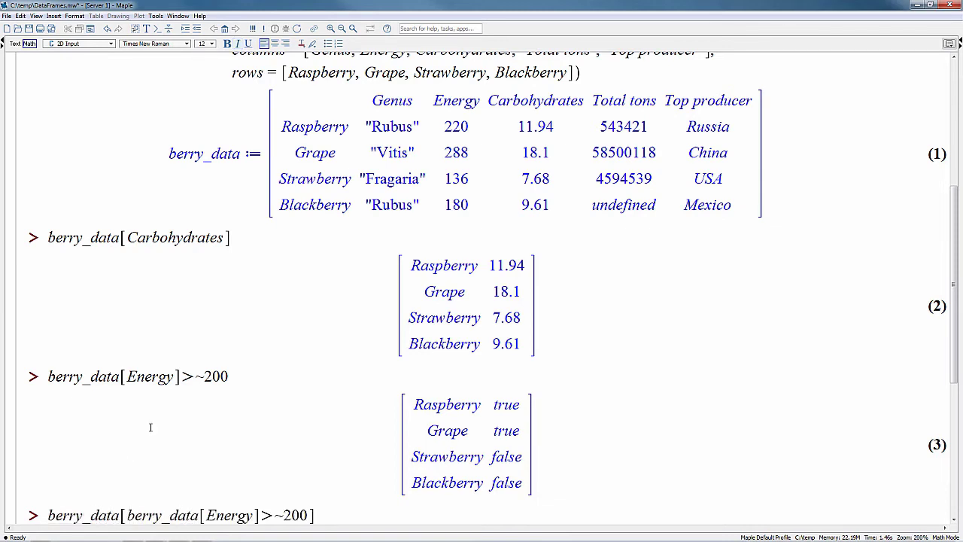
pyautogui.scroll(-1, 151, 427)
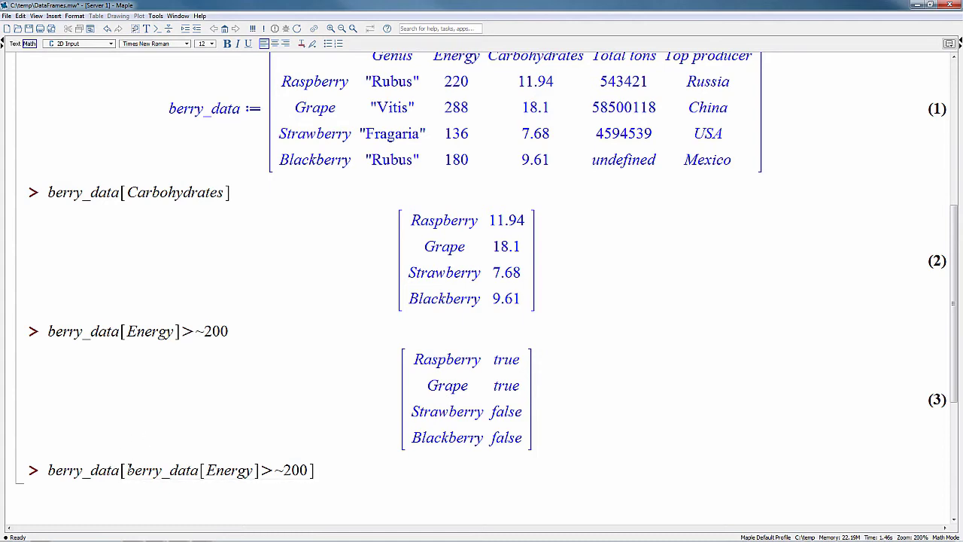
pyautogui.press('Return')
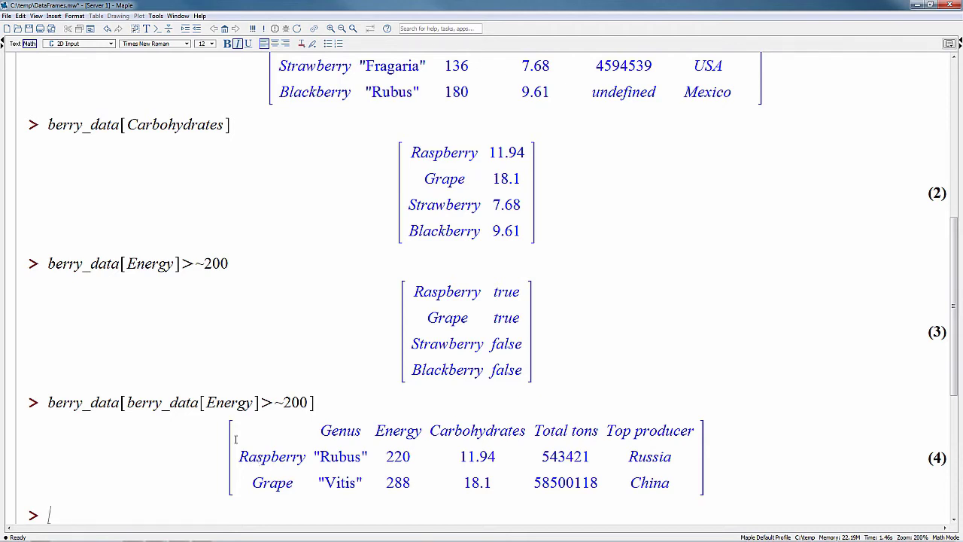
# Duplicate the high-energy filter expression berry_data[berry_data[Energy] >~ 200] in the empty input line below its output
pyautogui.moveTo(49, 403); pyautogui.dragTo(327, 402)
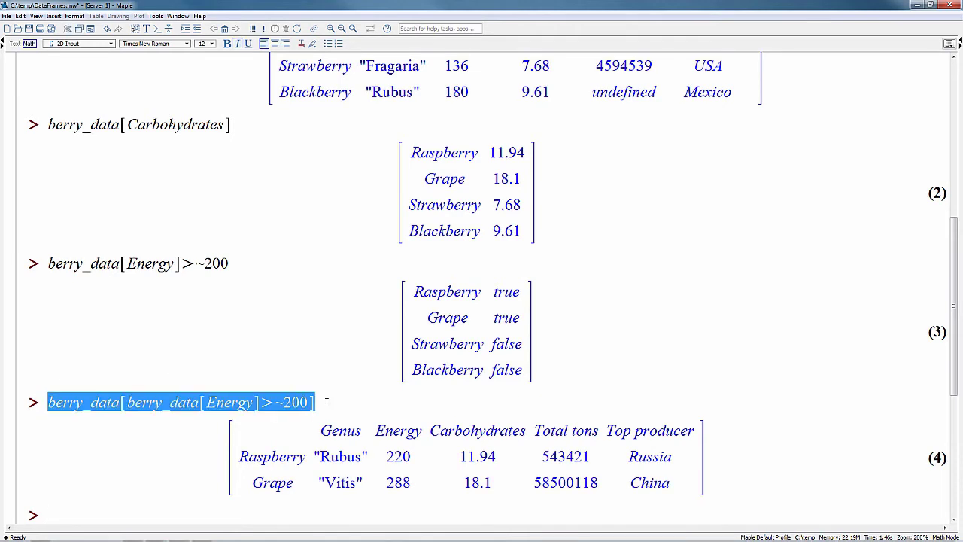
pyautogui.hotkey('ctrl', 'c')
pyautogui.click(142, 503)
pyautogui.hotkey('ctrl', 'v')
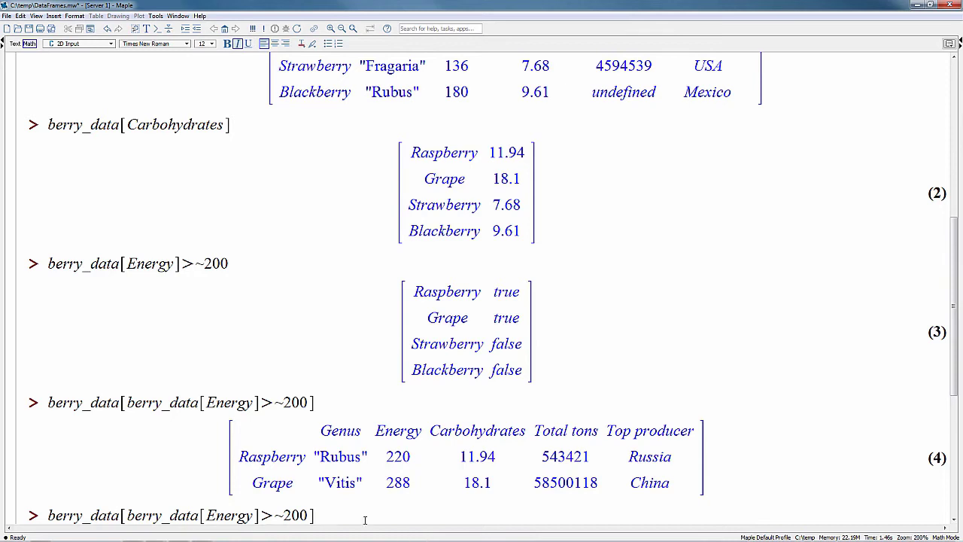
# Extend the copied filter with the condition and berry_data[Carbohydrates] <~ 15 inside its index and evaluate it
pyautogui.click(309, 515)
pyautogui.write('and ')
pyautogui.write('berry_dat')
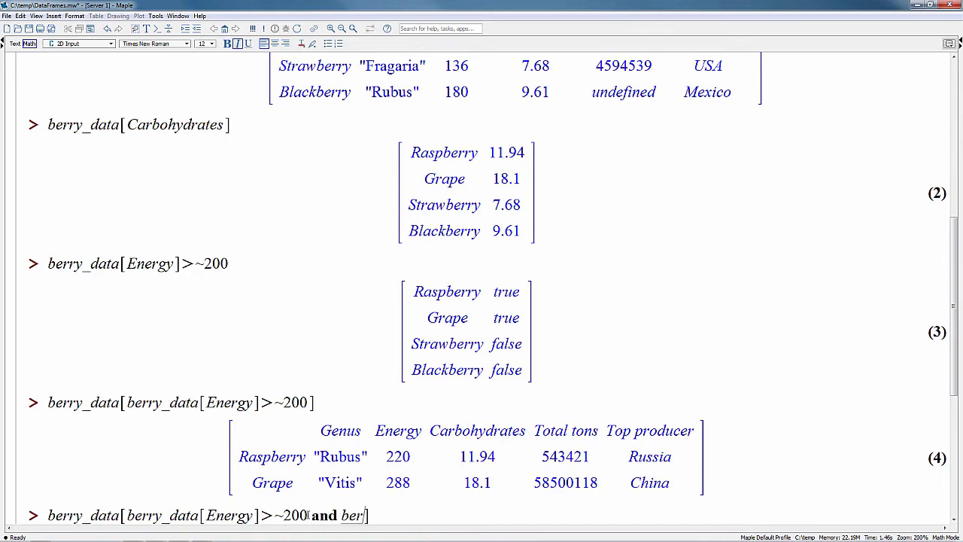
pyautogui.write('a[ ')
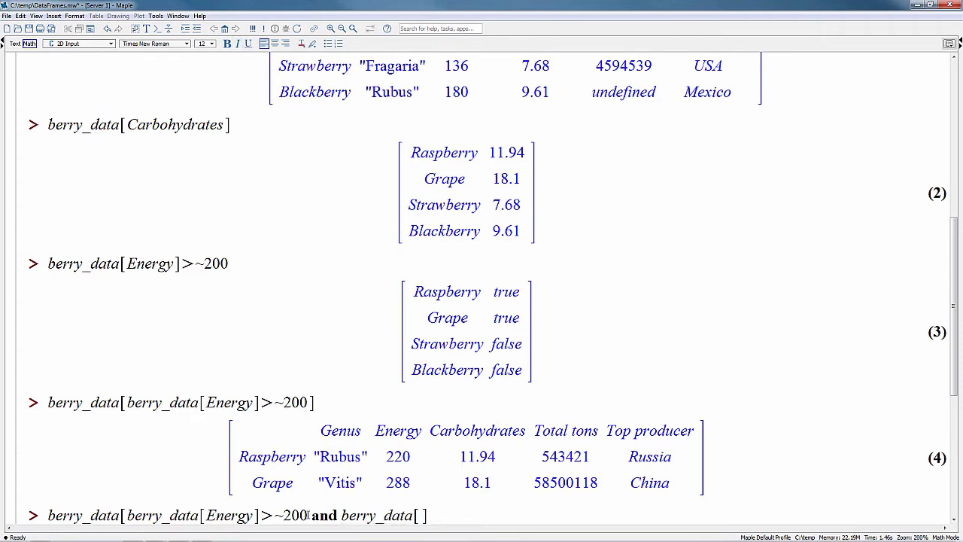
pyautogui.write('Carbohy')
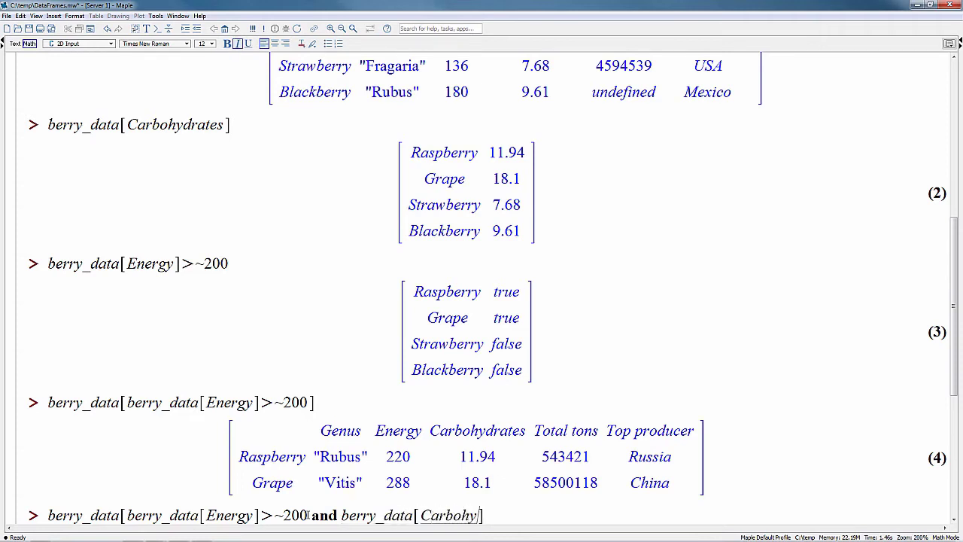
pyautogui.write('drates')
pyautogui.press('Right')
pyautogui.write(']')
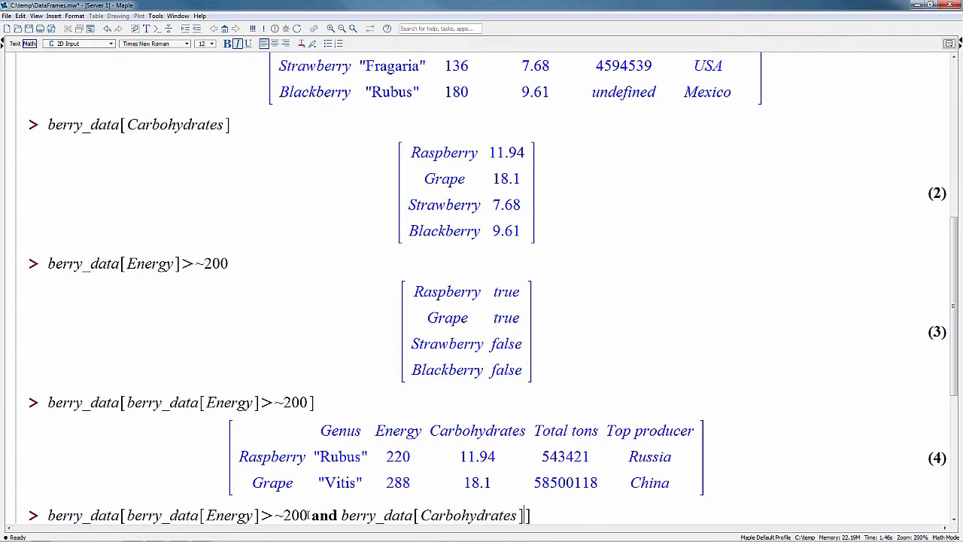
pyautogui.write('<~15')
pyautogui.press('Return')
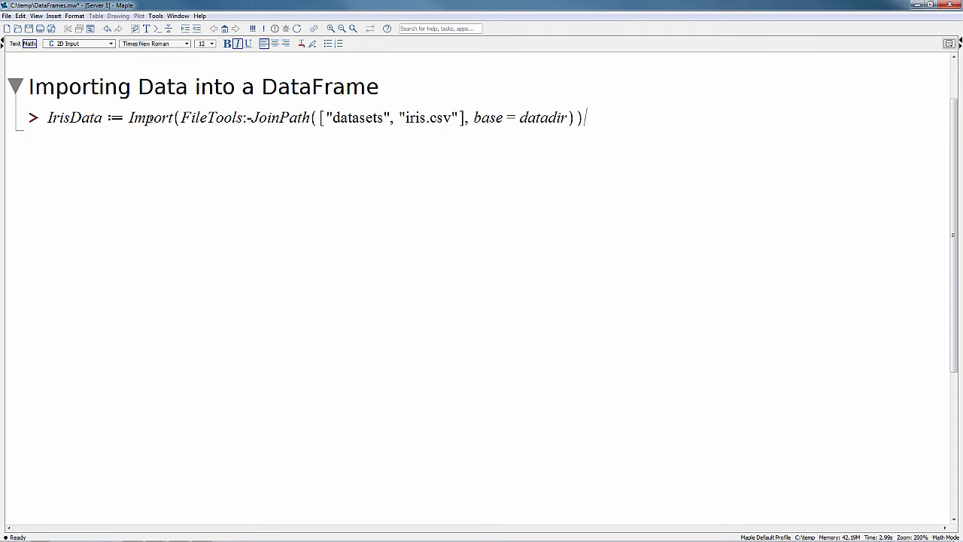
# Execute the prepared command importing iris.csv as IrisData, and load the Statistics package with its output suppressed
pyautogui.click(174, 117)
pyautogui.press('Return')
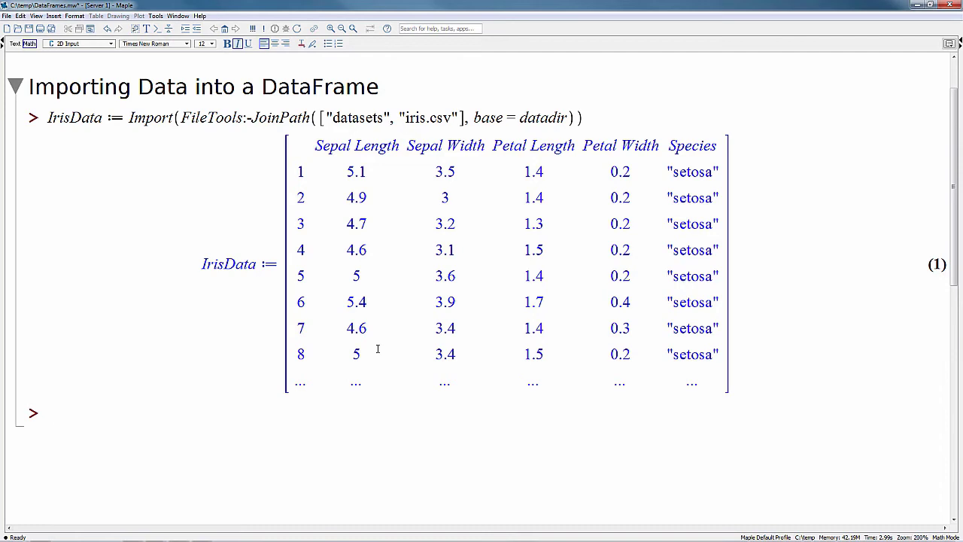
pyautogui.write('with(Statistics')
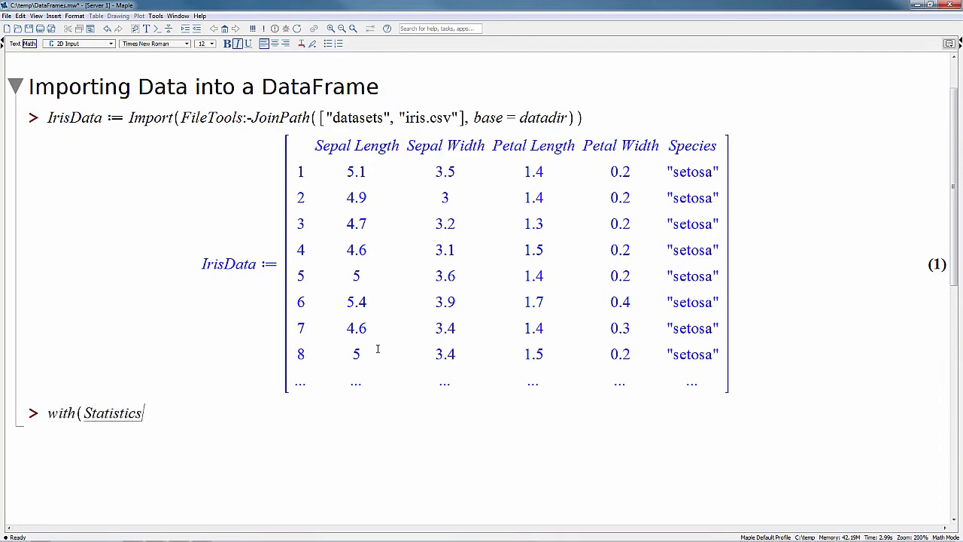
pyautogui.write(') :')
pyautogui.press('Return')
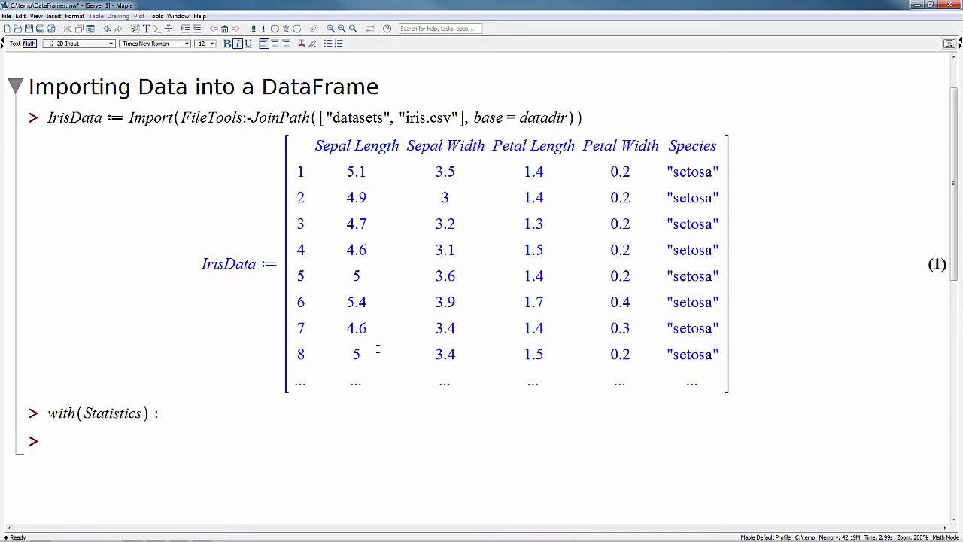
# Compute summary statistics for all rows of the first four iris columns with DataSummary(IrisData[.., 1..4])
pyautogui.write('DataSu')
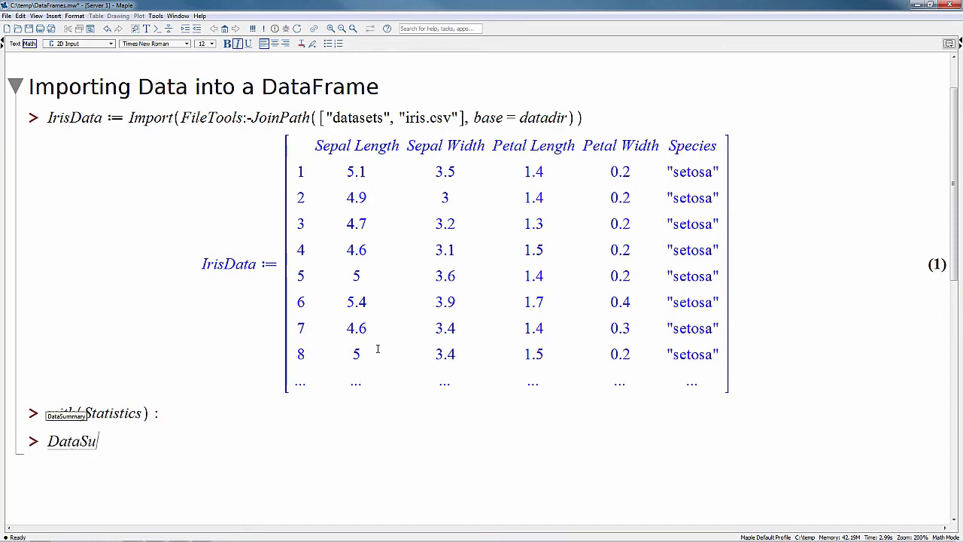
pyautogui.write('mmary(')
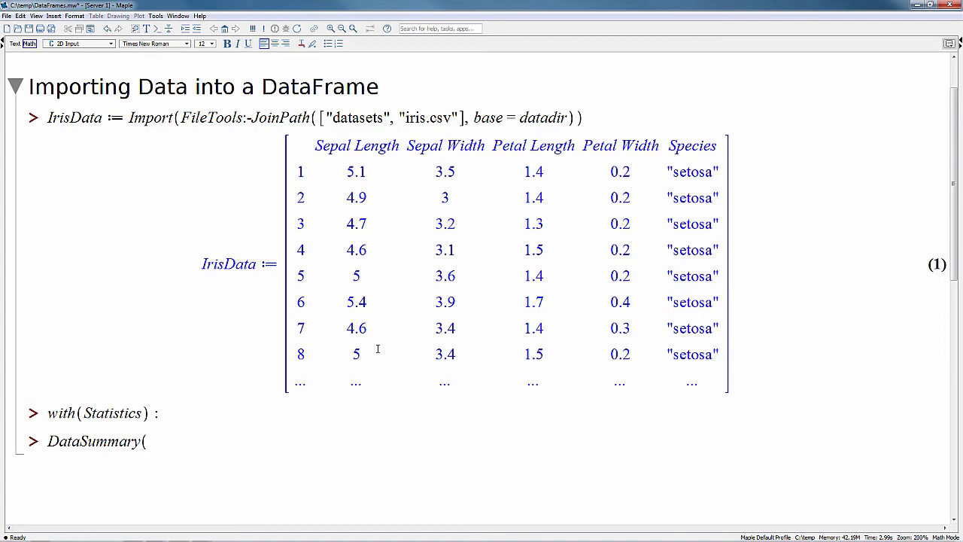
pyautogui.write('IrisData')
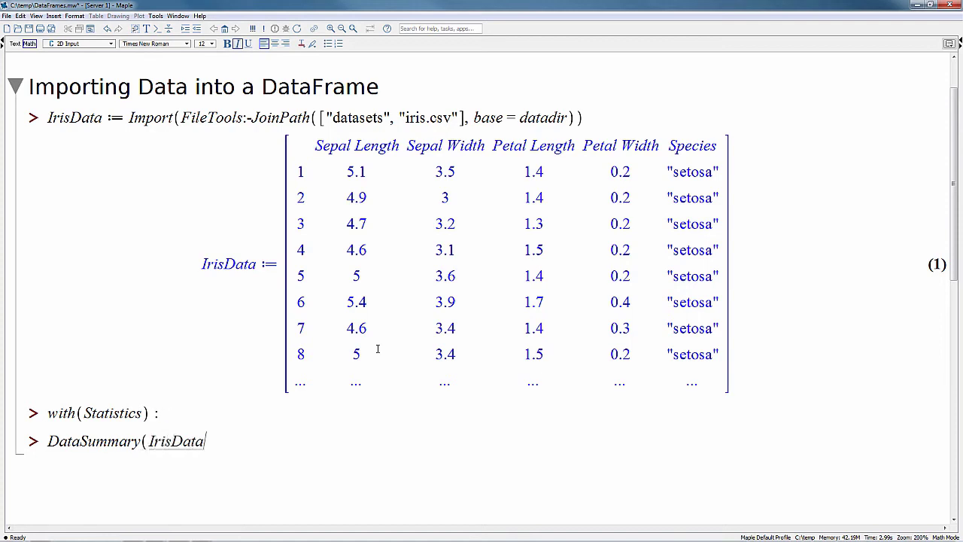
pyautogui.write('[ .., 1 ..4])')
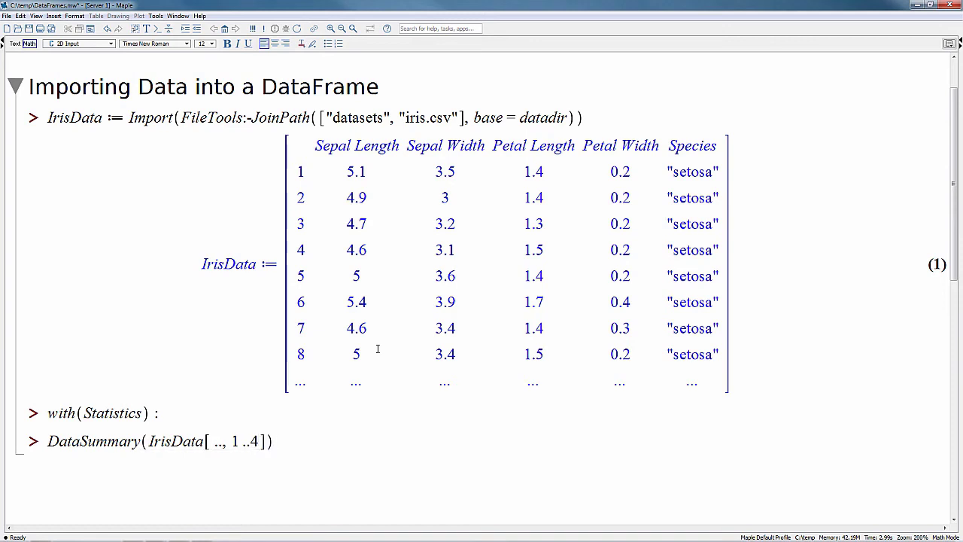
pyautogui.press('Return')
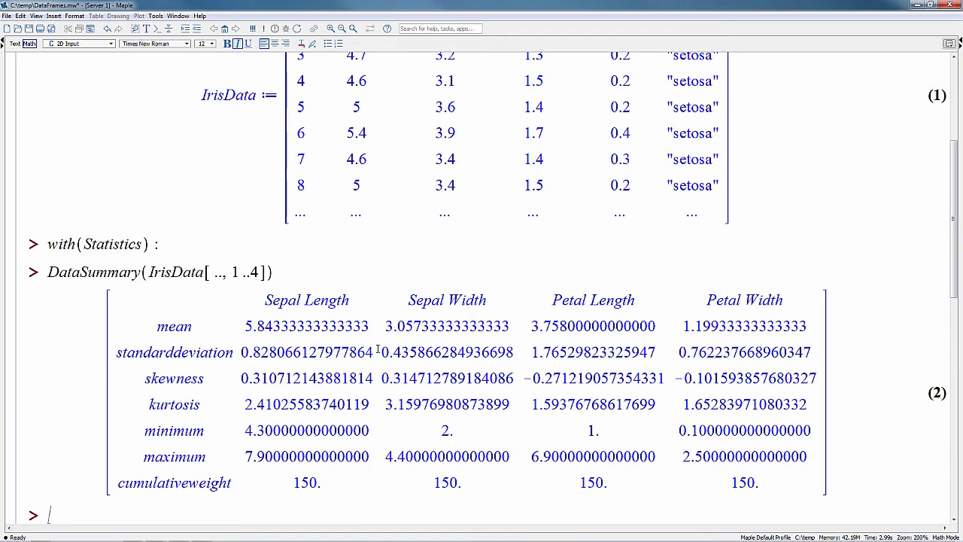
# Generate a Data Summary of the Sepal Length and Sepal Width columns from the IrisData output, displayed as an embedded table
pyautogui.rightClick(392, 148)
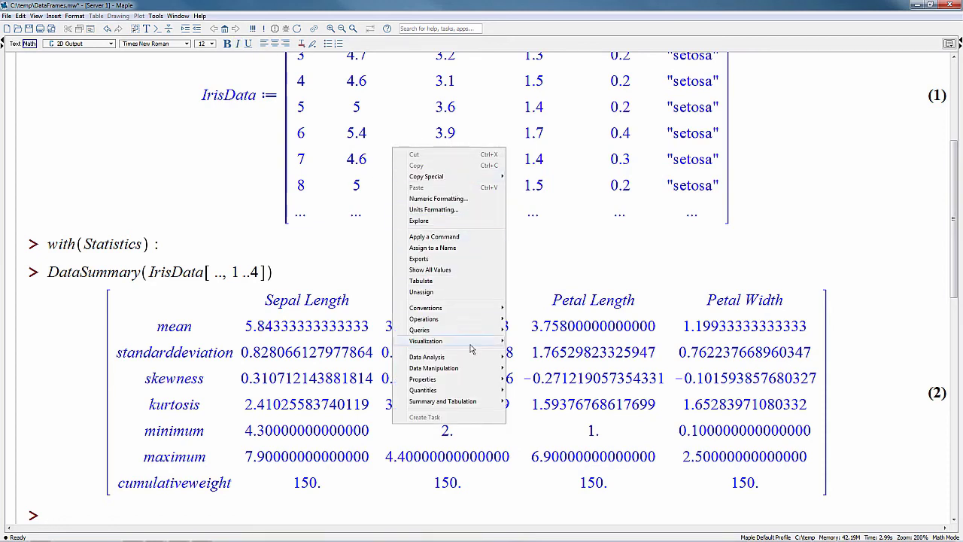
pyautogui.moveTo(472, 407)
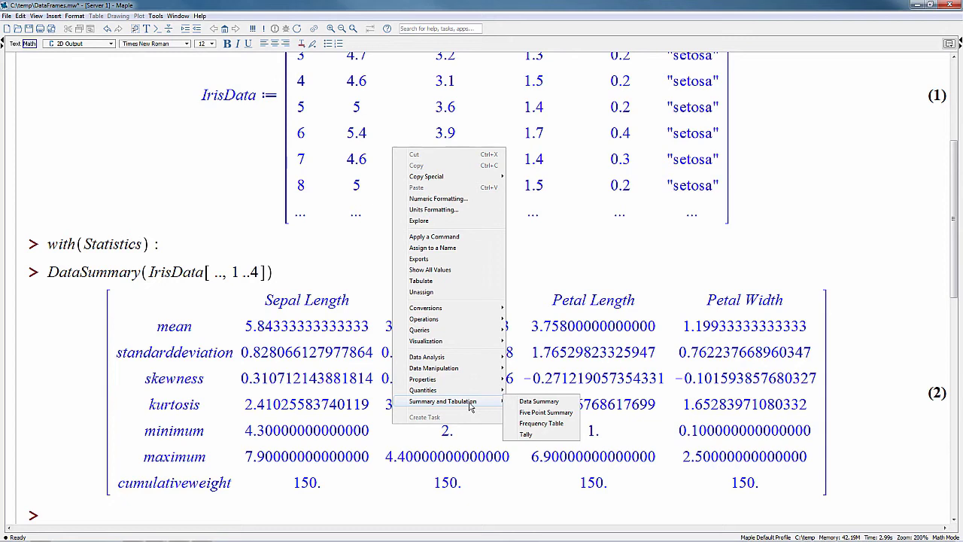
pyautogui.click(539, 402)
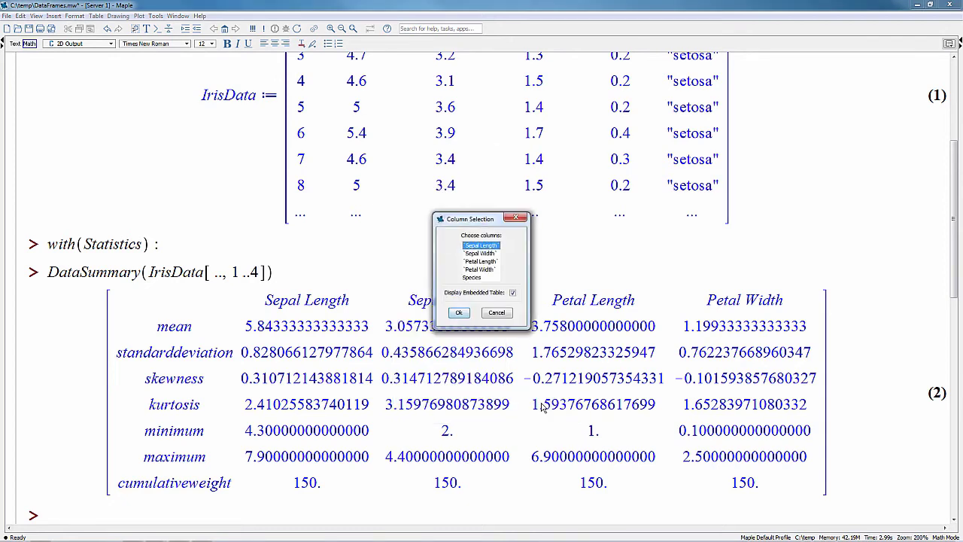
pyautogui.keyDown('ctrl'); pyautogui.click(482, 254); pyautogui.keyUp('ctrl')
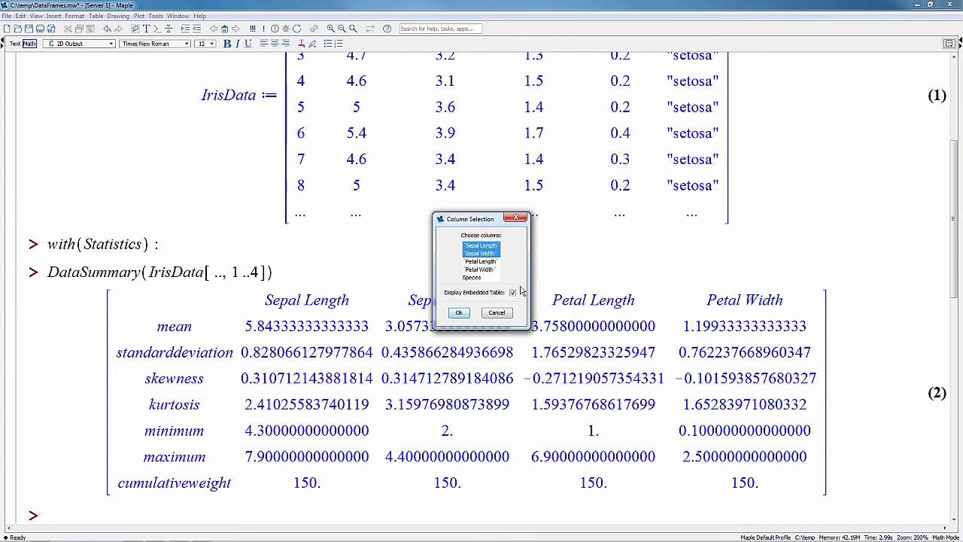
pyautogui.click(461, 313)
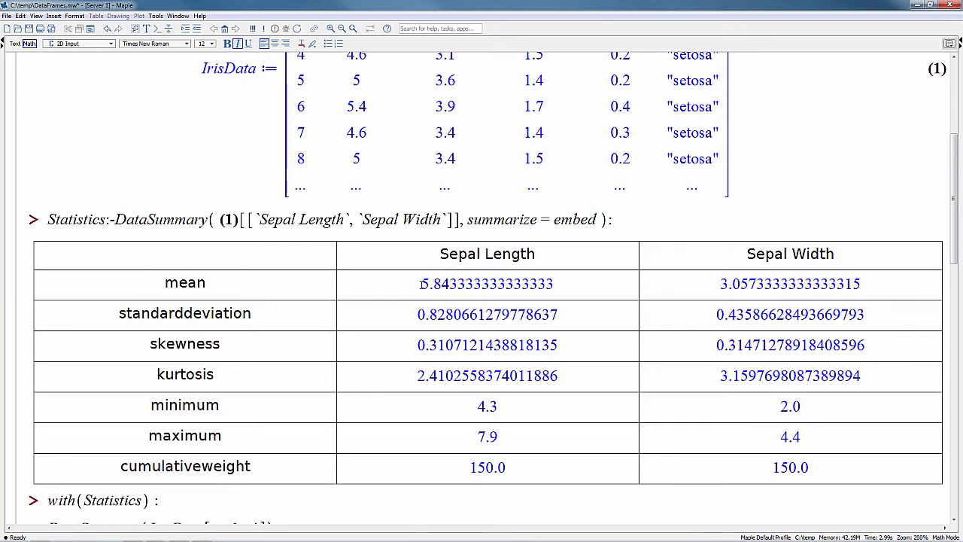
# Aggregate the IrisData output by the Species column using the Mean statistic with the tally shown
pyautogui.scroll(1, 421, 284)
pyautogui.scroll(2, 421, 286)
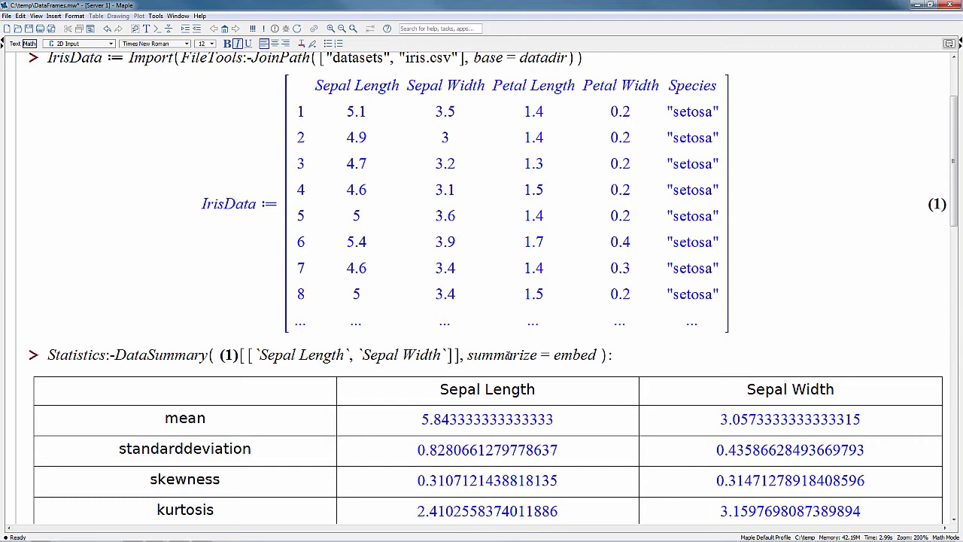
pyautogui.rightClick(505, 244)
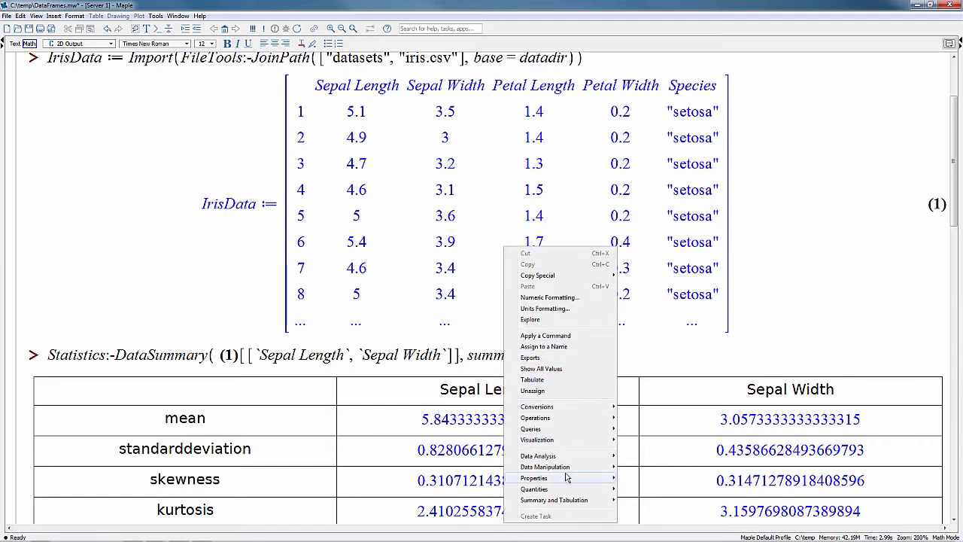
pyautogui.moveTo(565, 491)
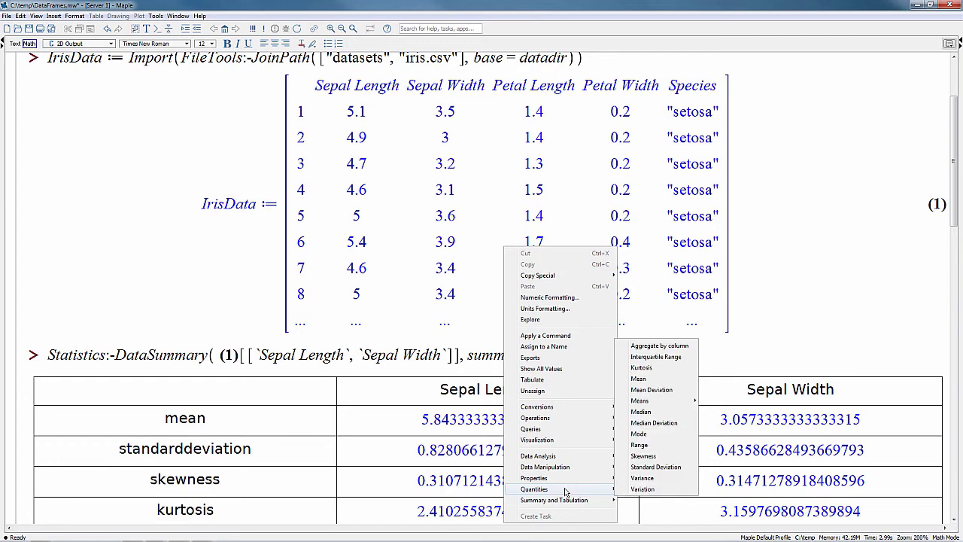
pyautogui.click(655, 346)
pyautogui.click(482, 250)
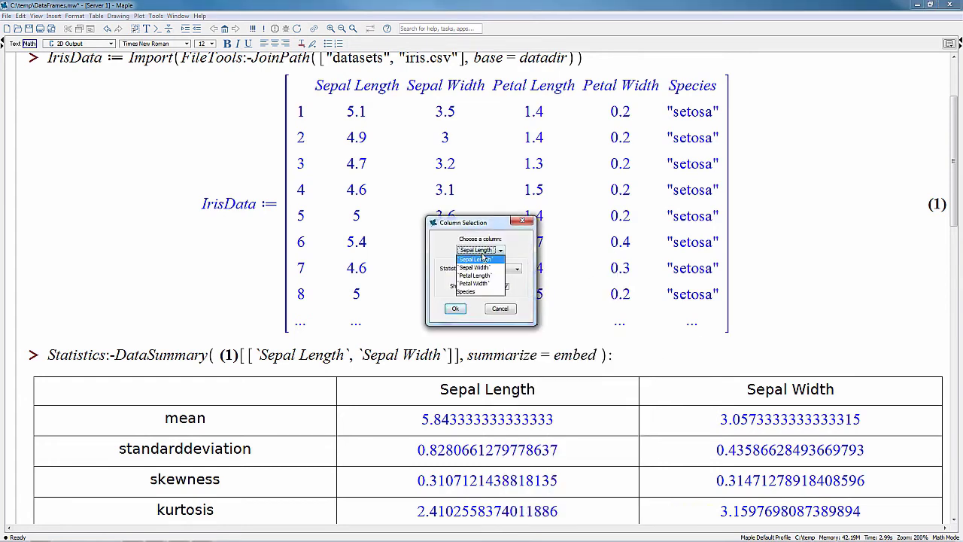
pyautogui.click(485, 293)
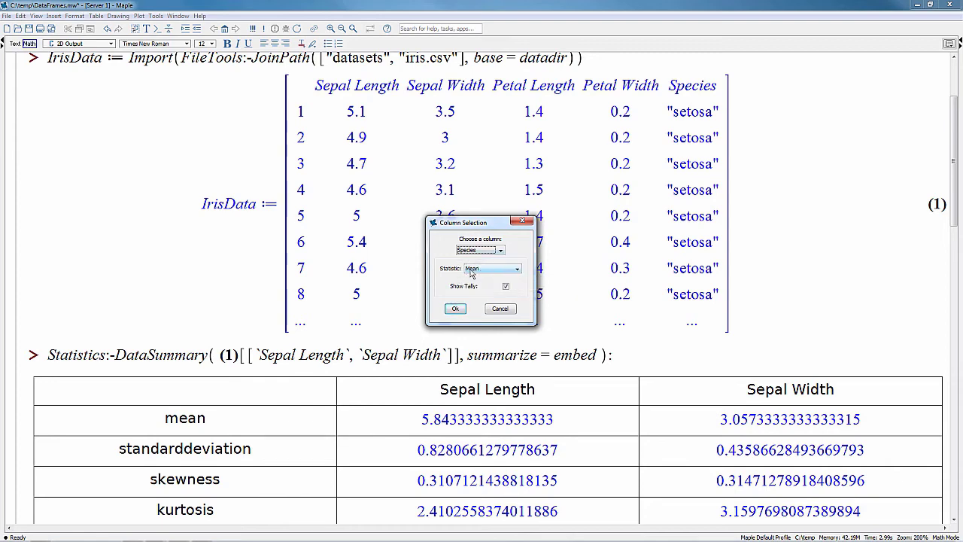
pyautogui.click(456, 308)
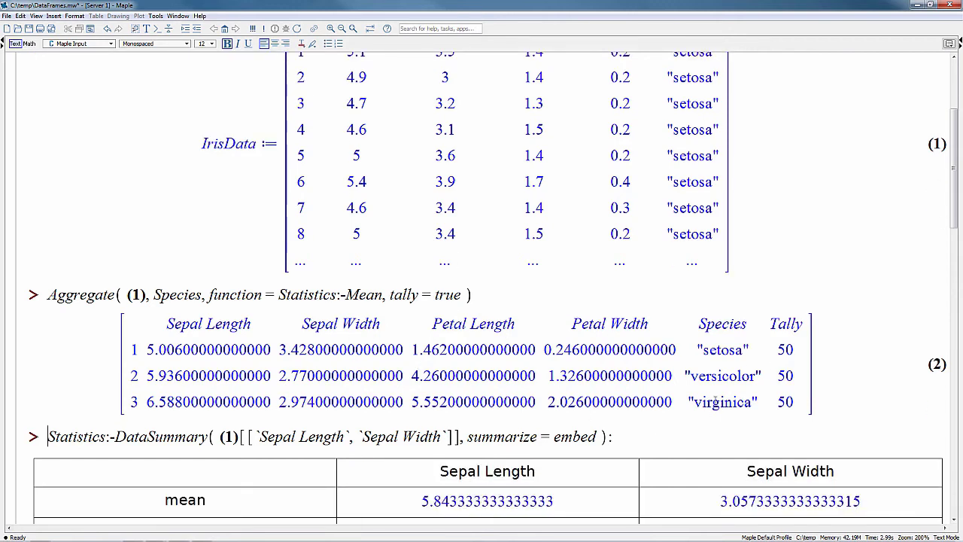
# Examine the species names and their mean sepal lengths in the aggregated table
pyautogui.click(722, 354)
pyautogui.click(722, 379)
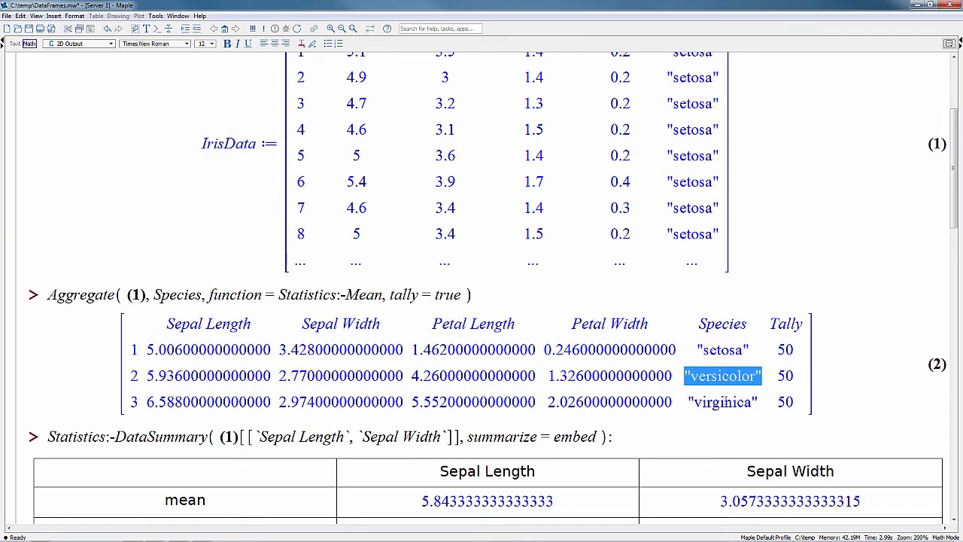
pyautogui.click(724, 403)
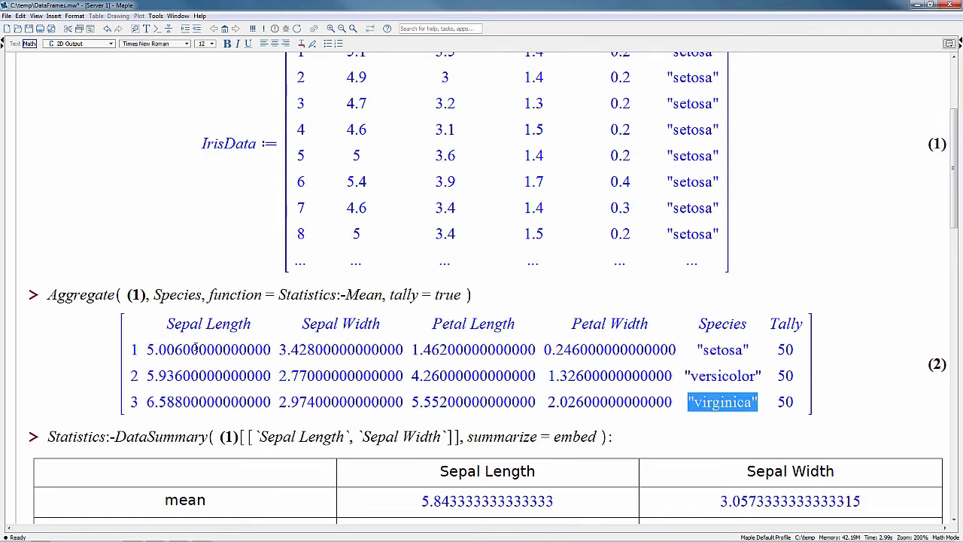
pyautogui.click(209, 349)
pyautogui.click(209, 376)
pyautogui.click(208, 402)
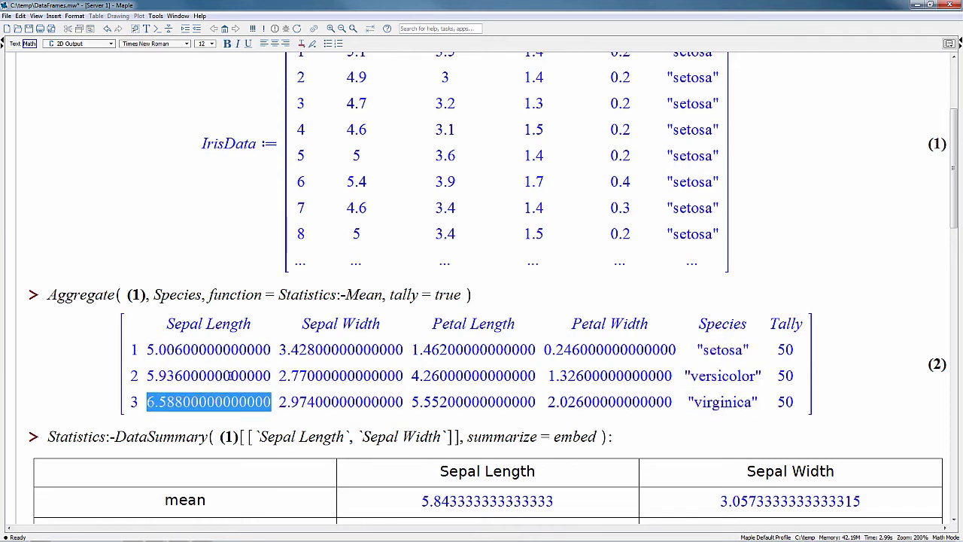
pyautogui.click(230, 375)
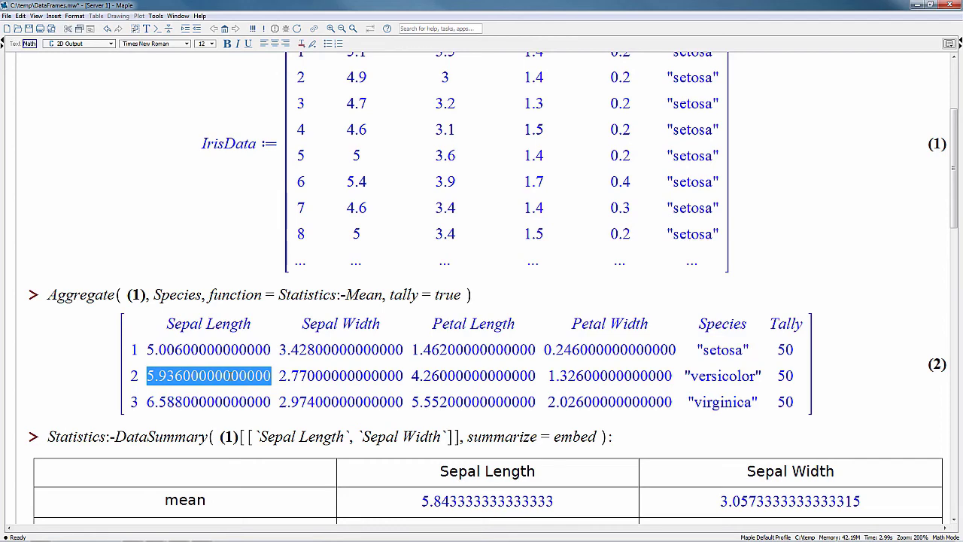
# Review the visualization types offered for the IrisData output without creating a chart
pyautogui.scroll(-3, 802, 278)
pyautogui.click(801, 278)
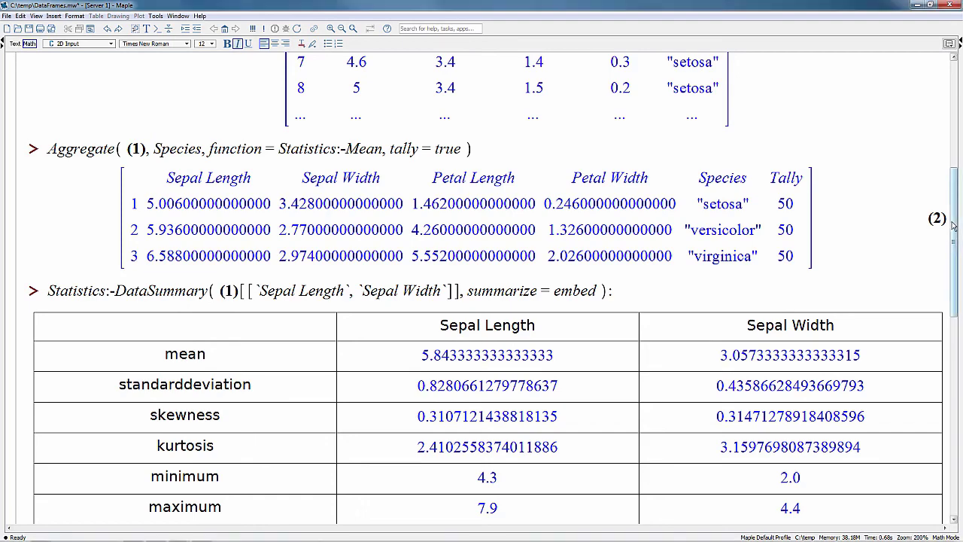
pyautogui.scroll(-13, 882, 365)
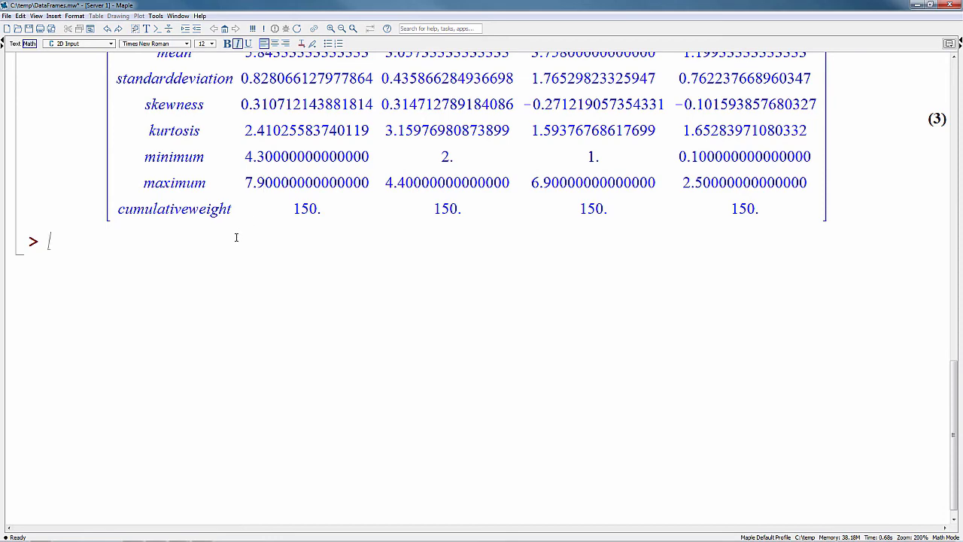
pyautogui.moveTo(954, 384); pyautogui.dragTo(953, 122)
pyautogui.rightClick(543, 197)
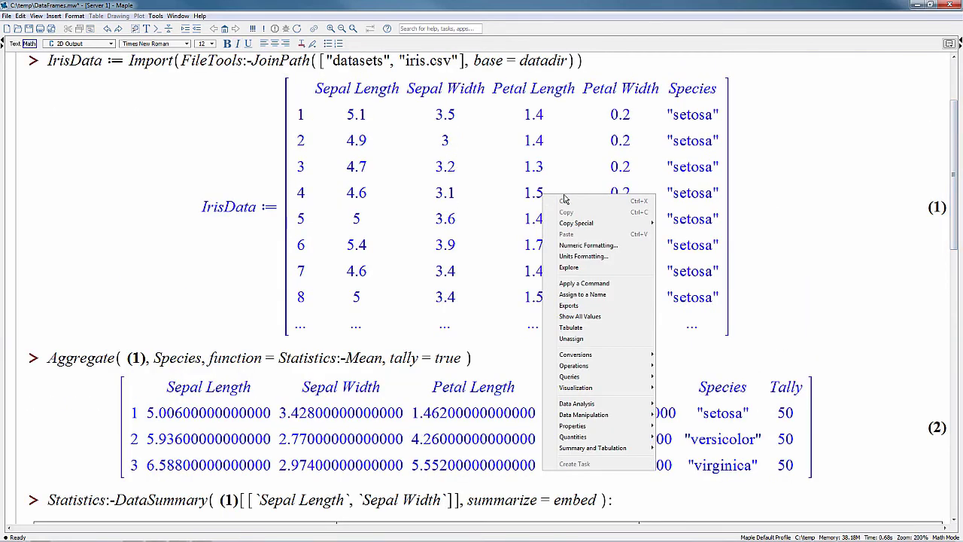
pyautogui.moveTo(595, 389)
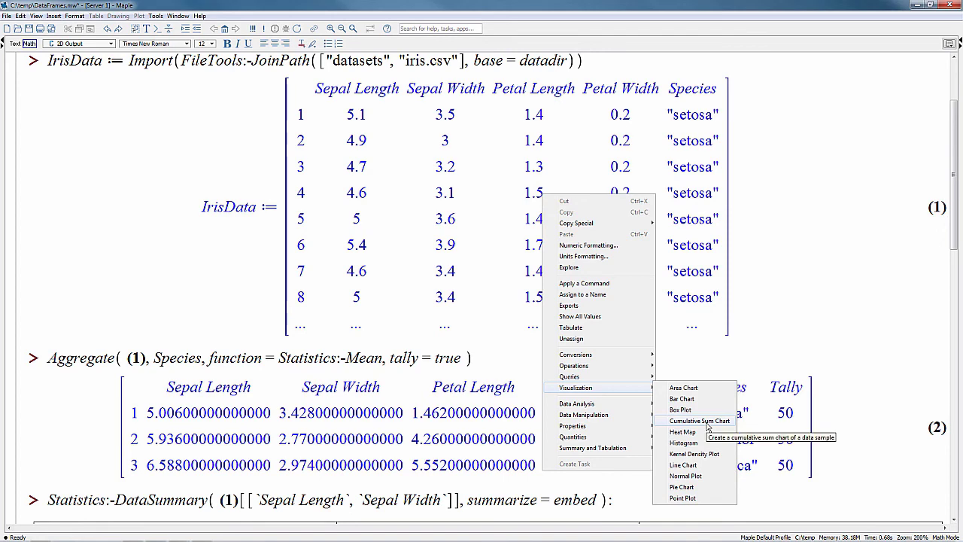
pyautogui.click(838, 279)
# Insert the copied GridPlot command for IrisData[.., 1..4] at the worksheet's end, terminate it with a colon and execute it
pyautogui.moveTo(953, 219); pyautogui.dragTo(936, 381)
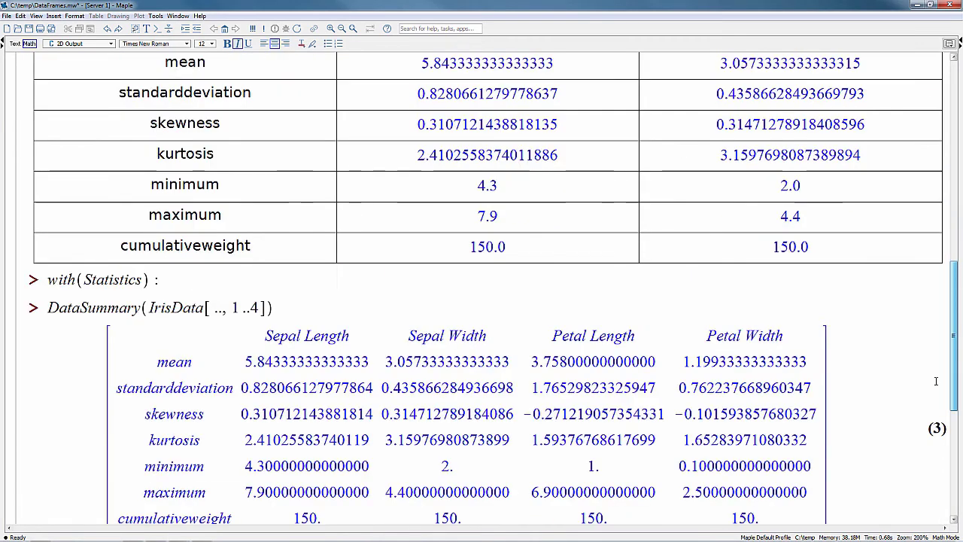
pyautogui.scroll(-5, 936, 380)
pyautogui.click(87, 245)
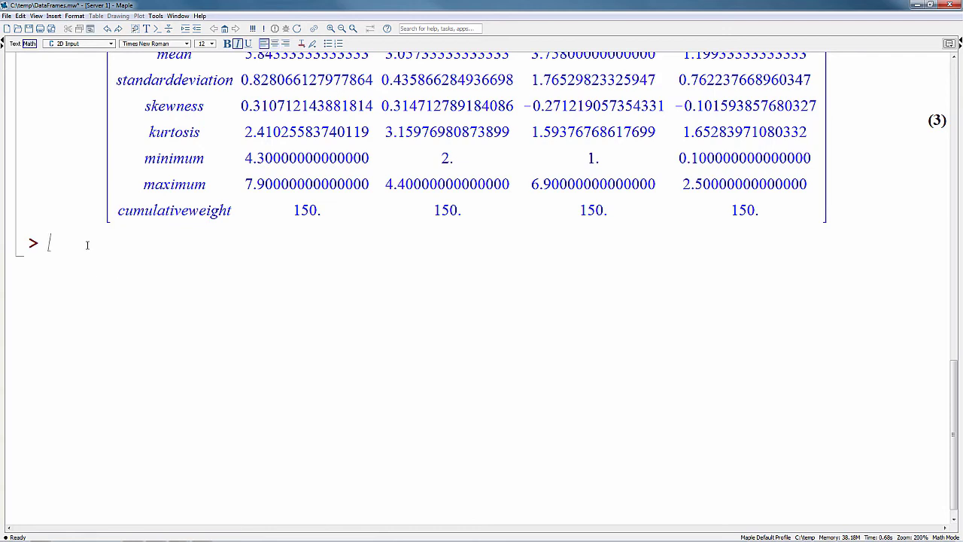
pyautogui.hotkey('ctrl', 'v')
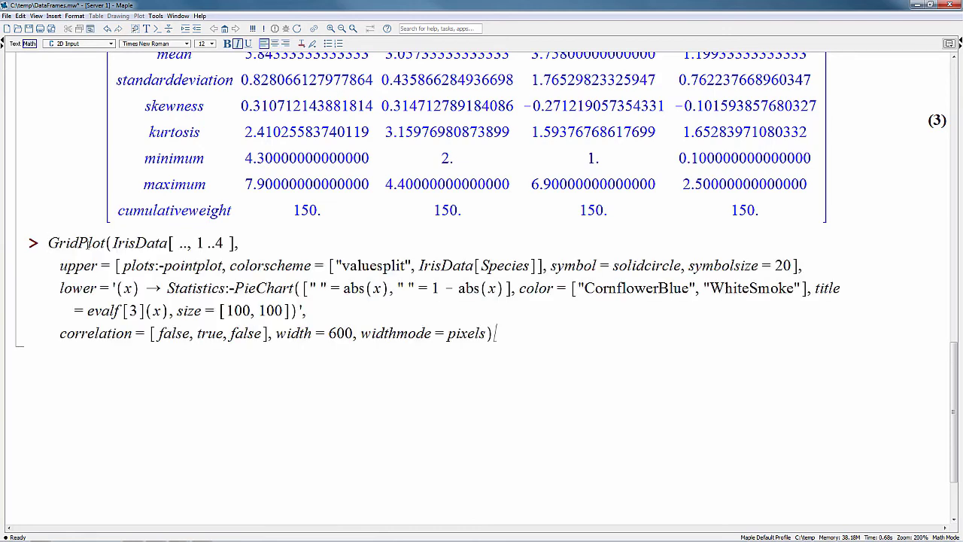
pyautogui.write(':')
pyautogui.press('Return')
# Examine the grid of scatter plots and correlation pie charts, focusing on the Sepal Length and Sepal Width scatter plot
pyautogui.click(343, 30)
pyautogui.click(343, 30)
pyautogui.click(343, 30)
pyautogui.click(344, 30)
pyautogui.scroll(1, 450, 171)
pyautogui.scroll(2, 450, 172)
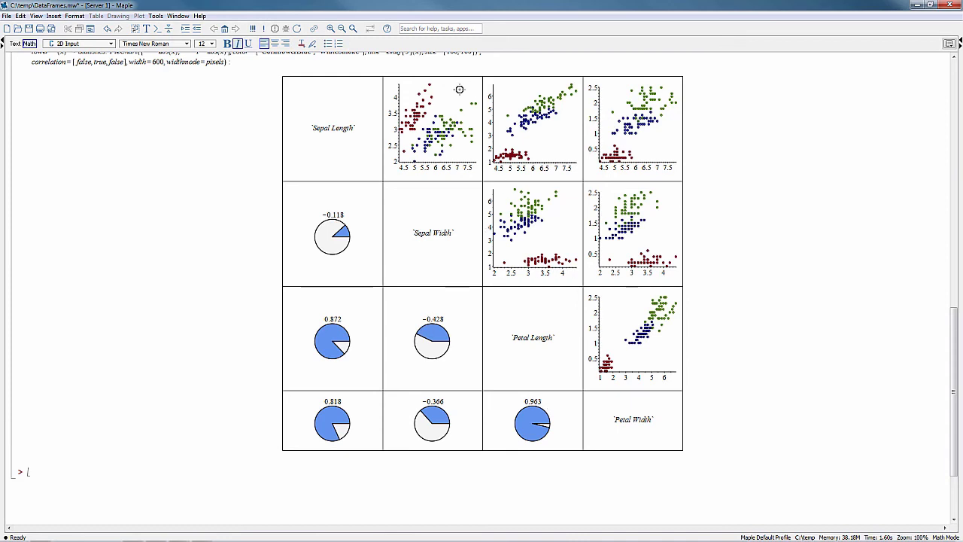
pyautogui.click(424, 117)
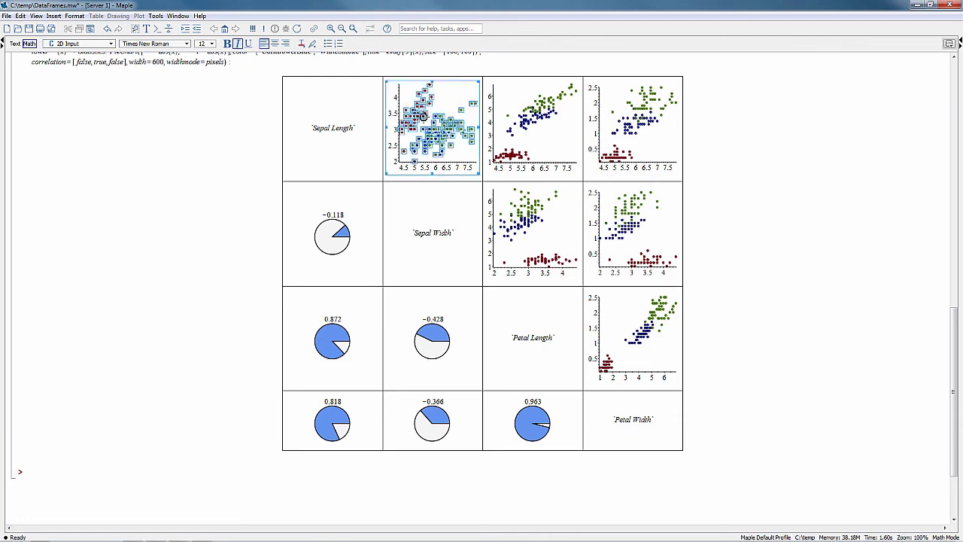
pyautogui.click(445, 103)
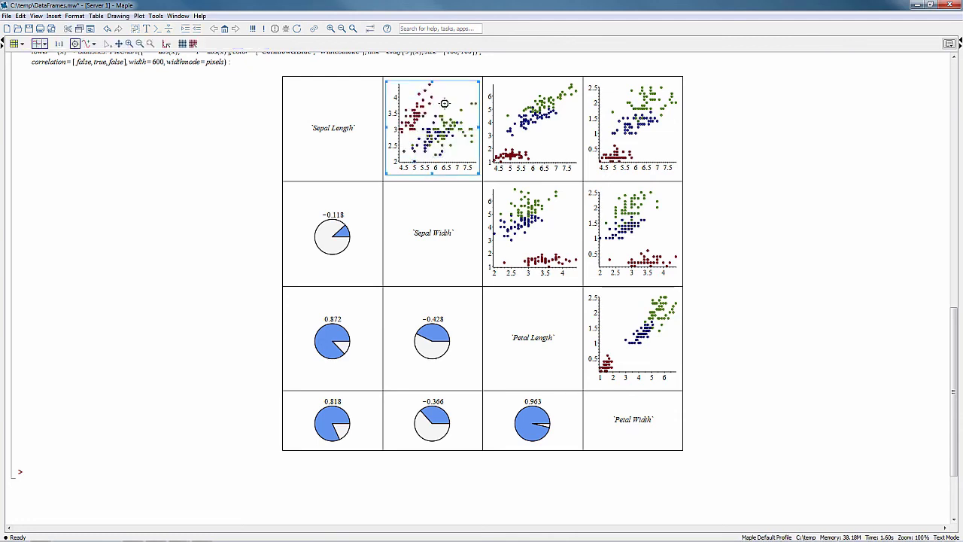